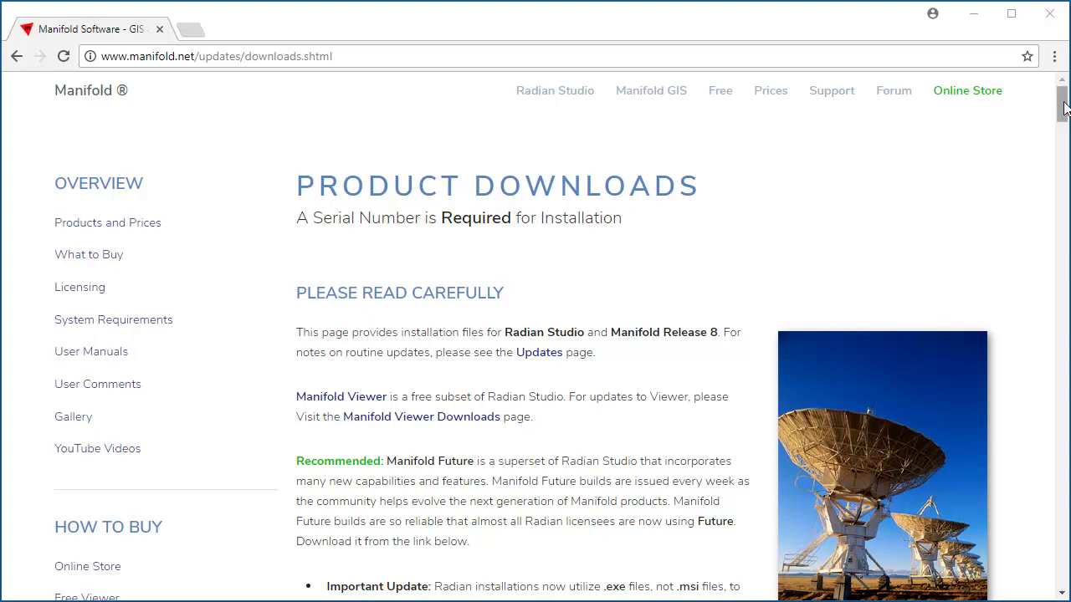
Step: Scroll the Product Downloads page to the Manifold Future download manifold-future-9.0.163.3-x64.zip
drag(1062, 104, 1067, 161)
scroll(1025, 207, down, 6)
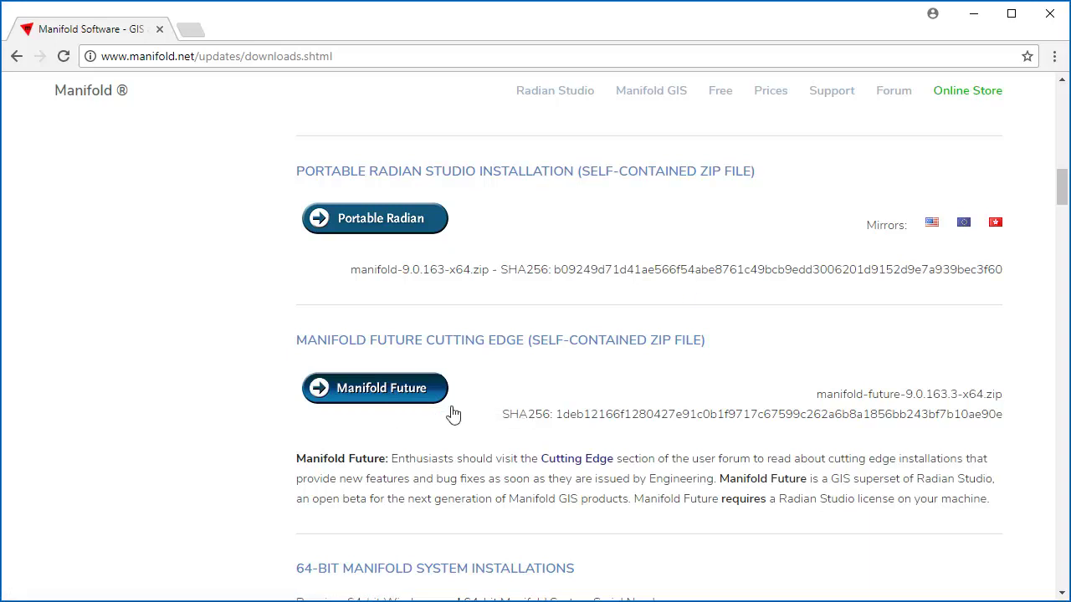
Step: Extract manifold-future-9.0.163.3-x64.zip into C:\Installs with 7-Zip Extract Here
click(970, 20)
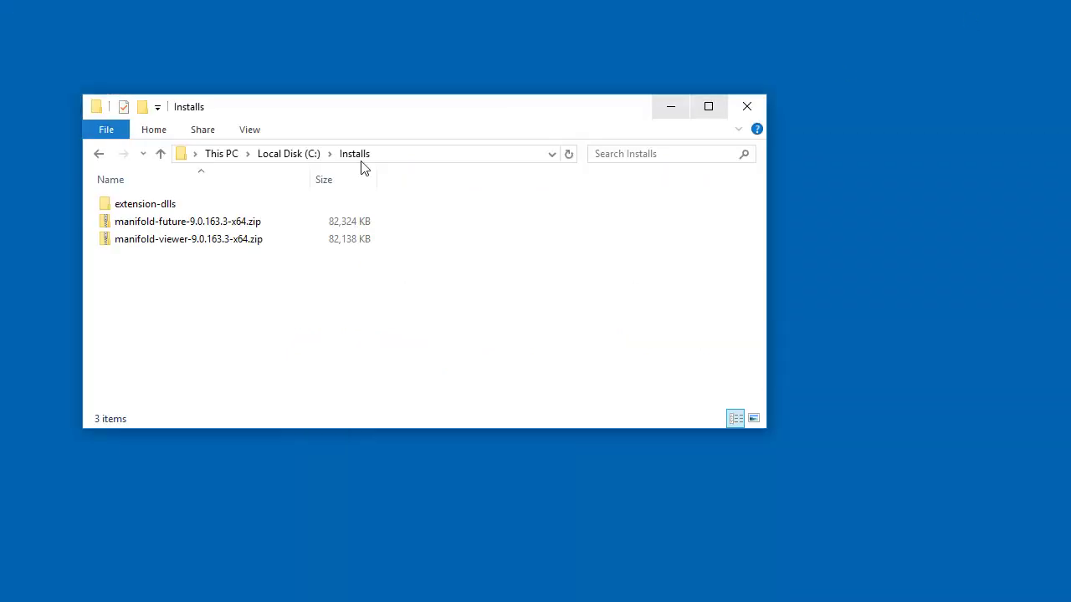
right_click(139, 231)
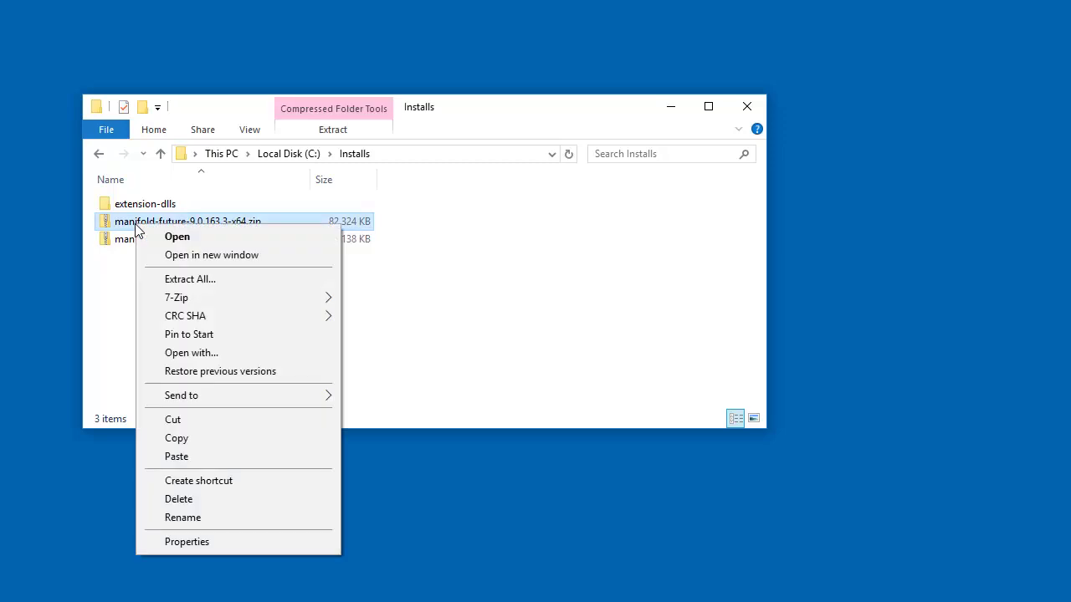
mouse_move(203, 293)
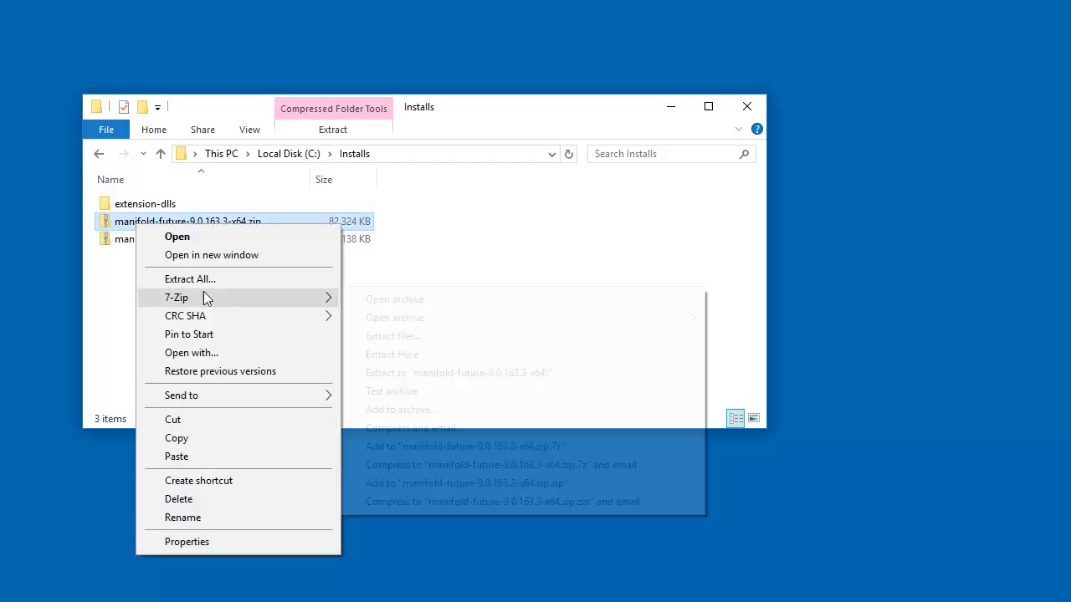
click(401, 354)
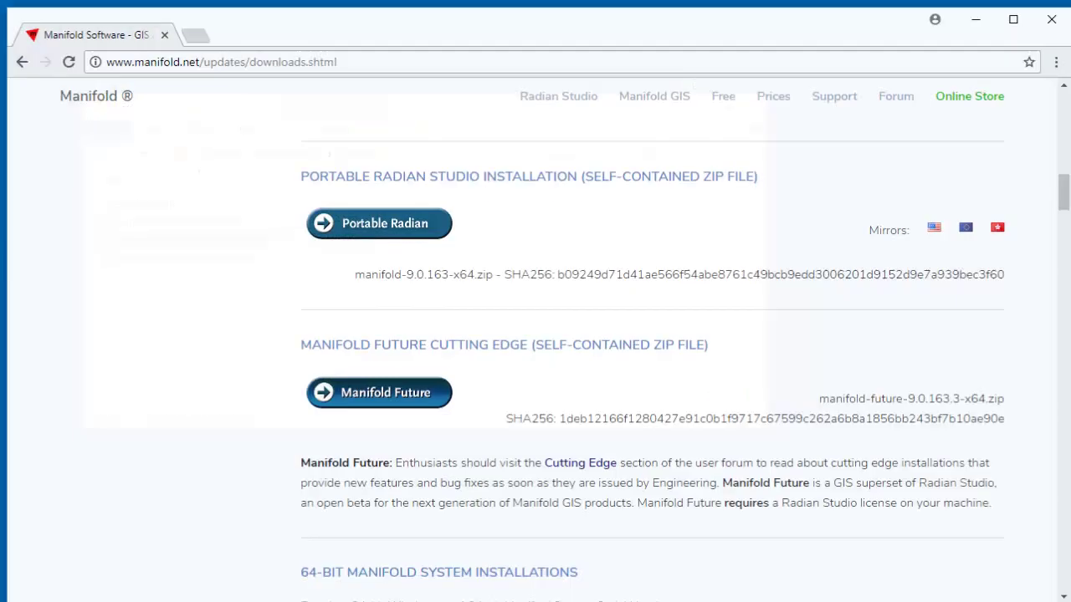
Step: Scroll to the DBMS DLLs instructions, then minimize the browser back to C:\Installs
drag(1062, 189, 1024, 308)
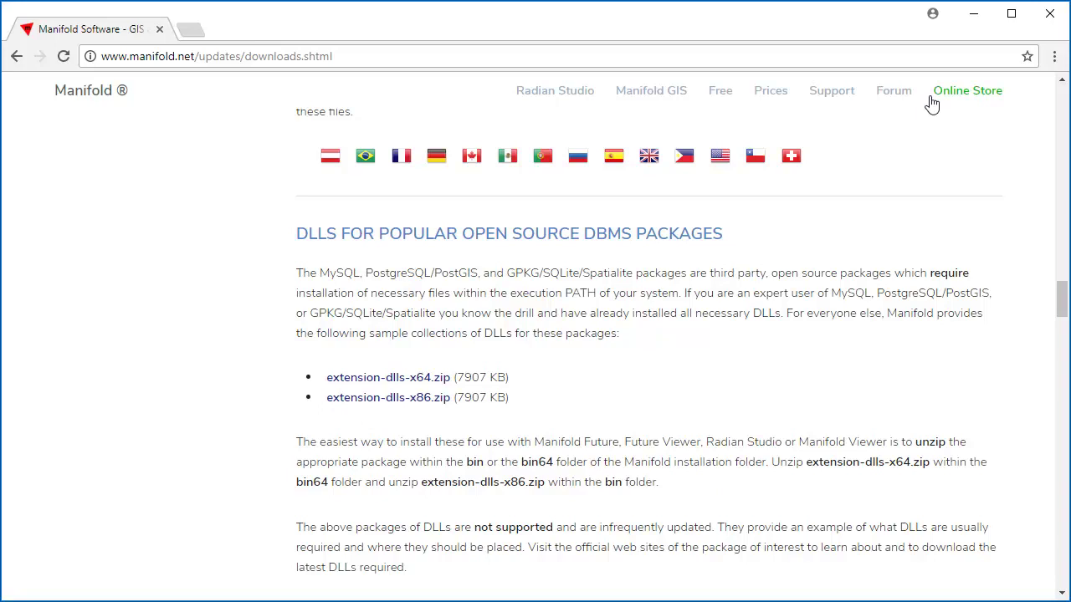
click(975, 17)
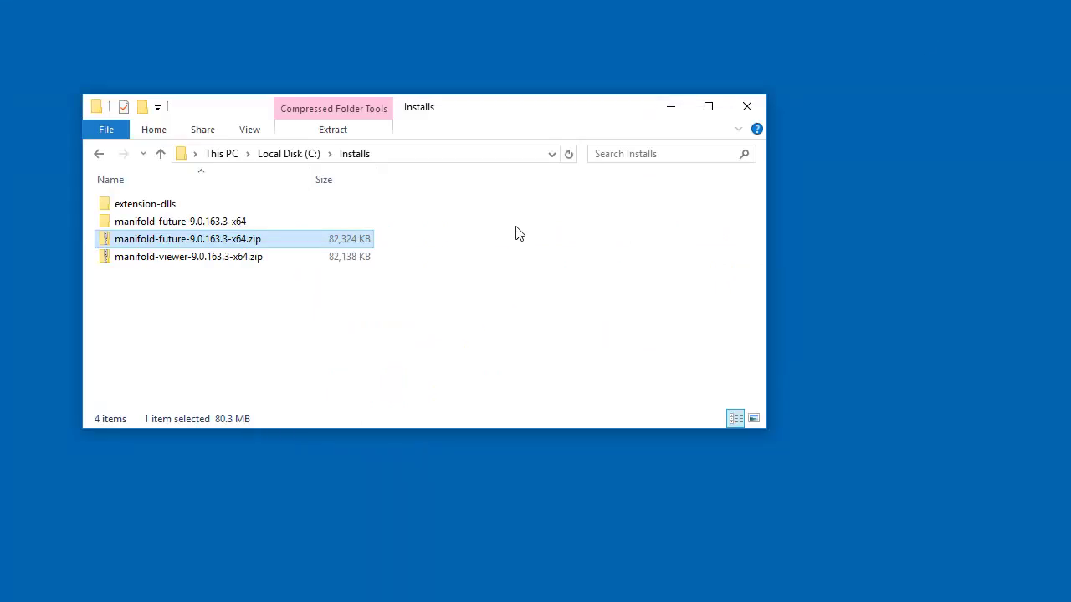
Step: Copy the extension-dlls folder in C:\Installs
click(153, 206)
right_click(151, 207)
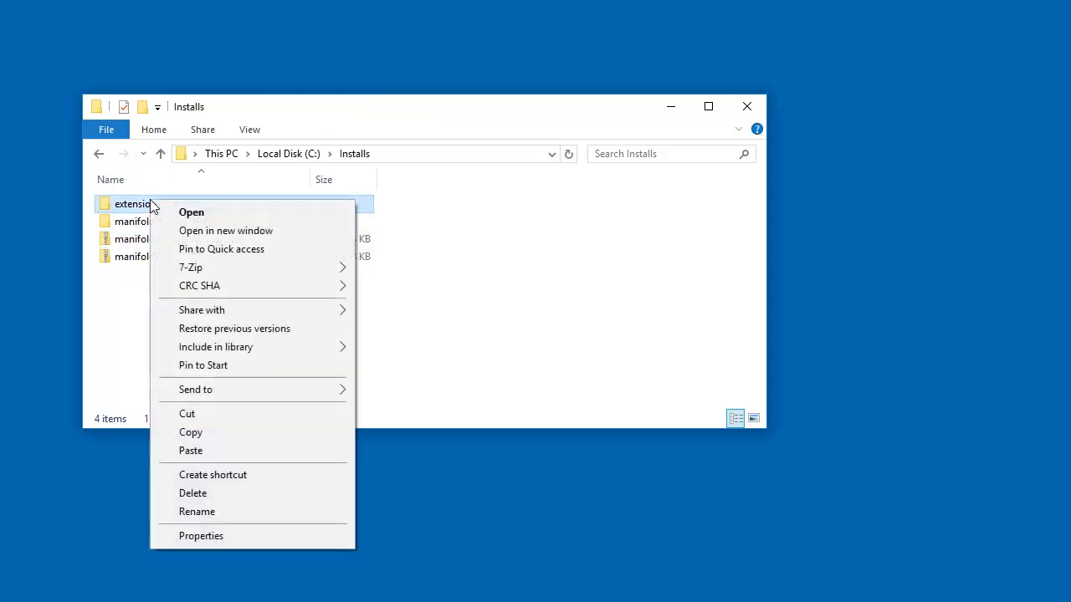
click(194, 432)
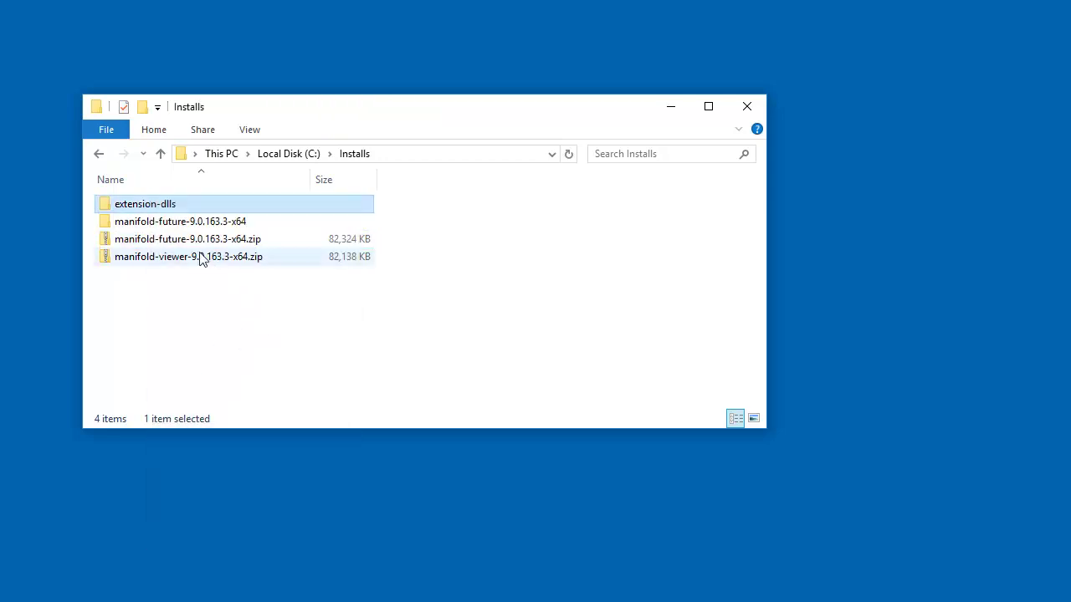
Step: Paste extension-dlls into the manifold-future-9.0.163.3-x64\bin64 folder
click(211, 225)
double_click(211, 225)
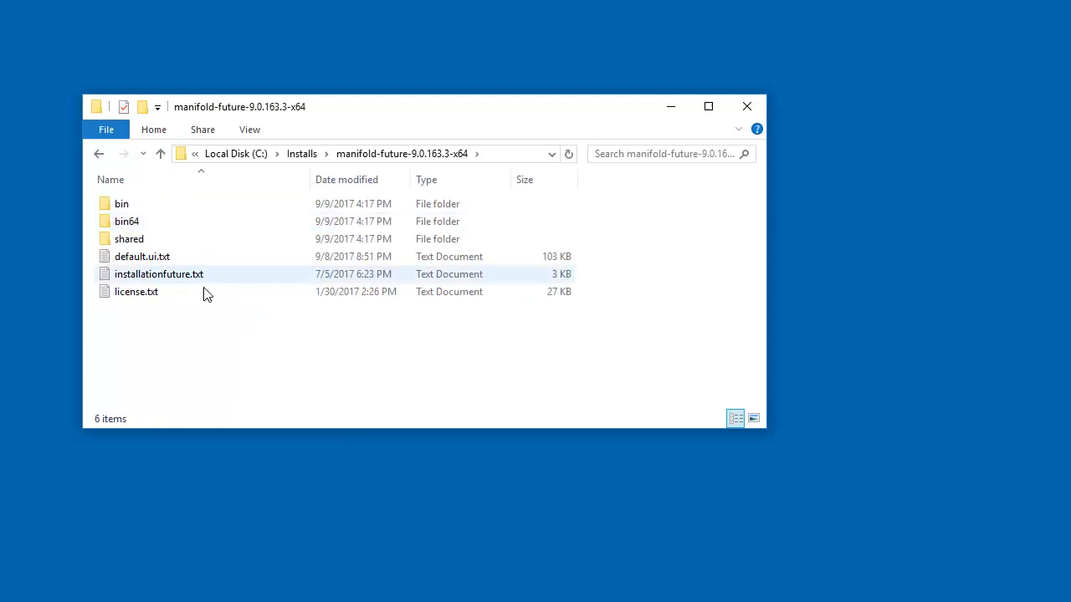
double_click(128, 224)
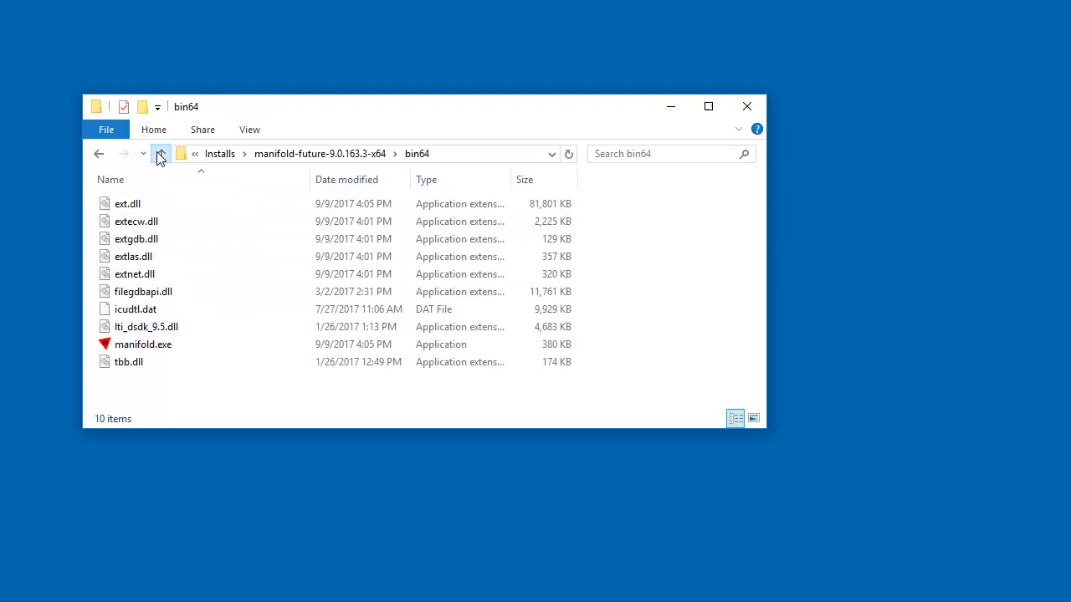
click(160, 153)
double_click(125, 205)
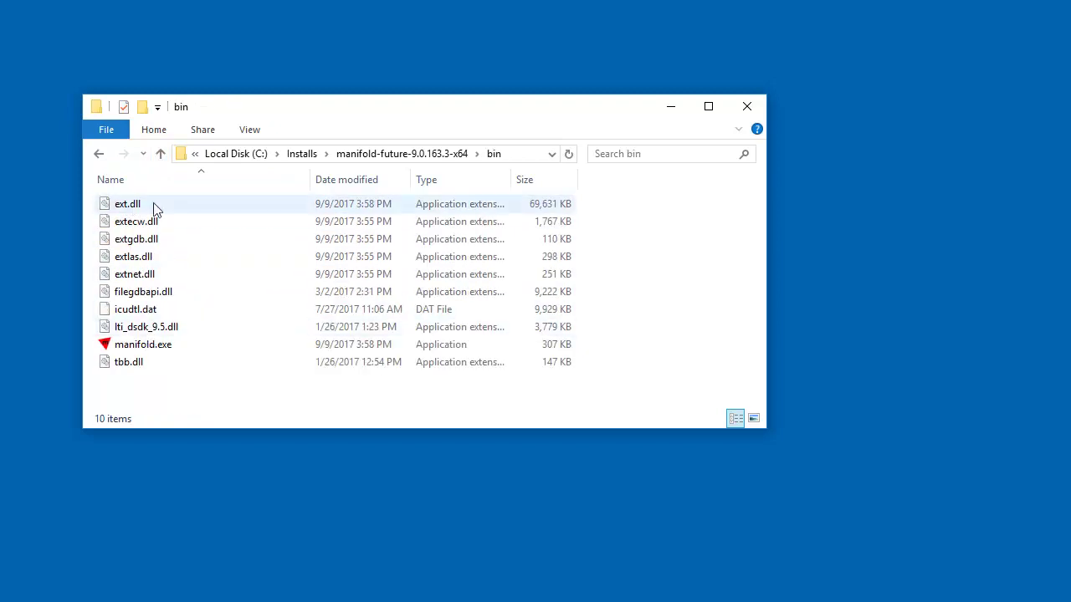
click(160, 155)
double_click(136, 224)
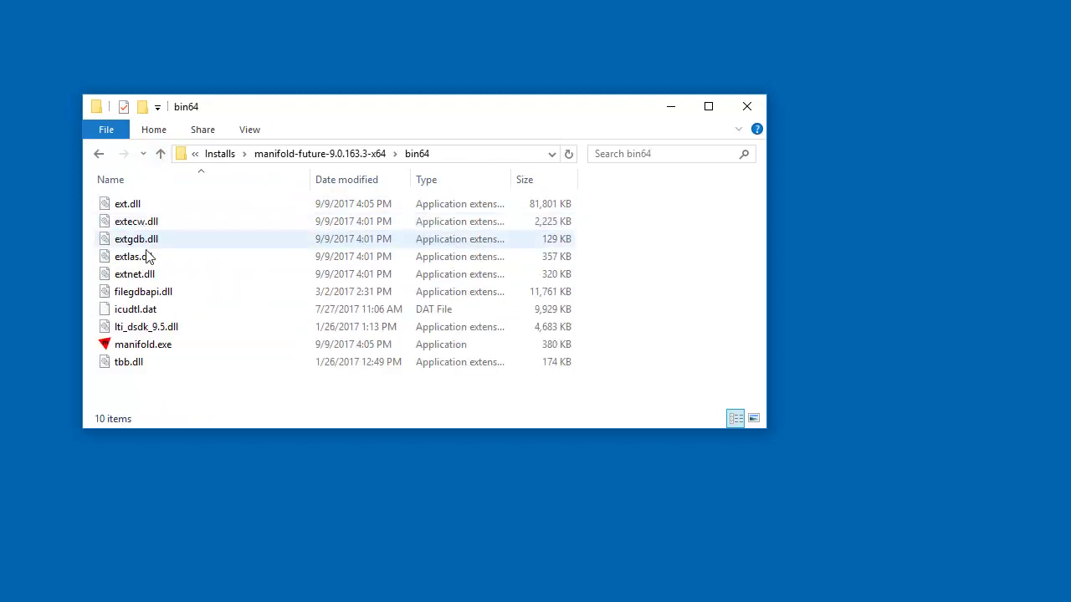
right_click(638, 244)
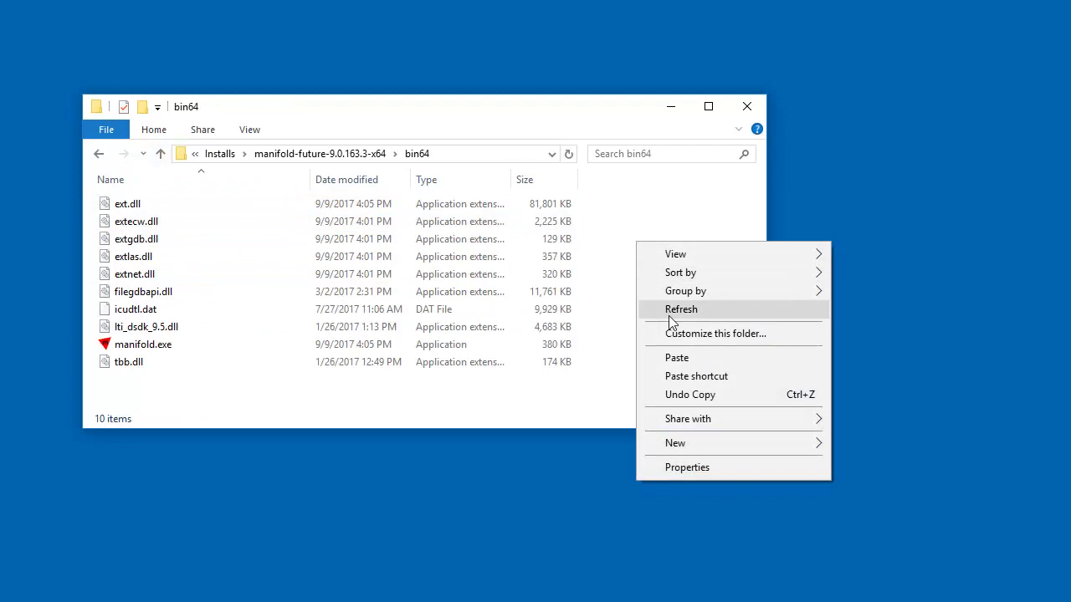
click(688, 361)
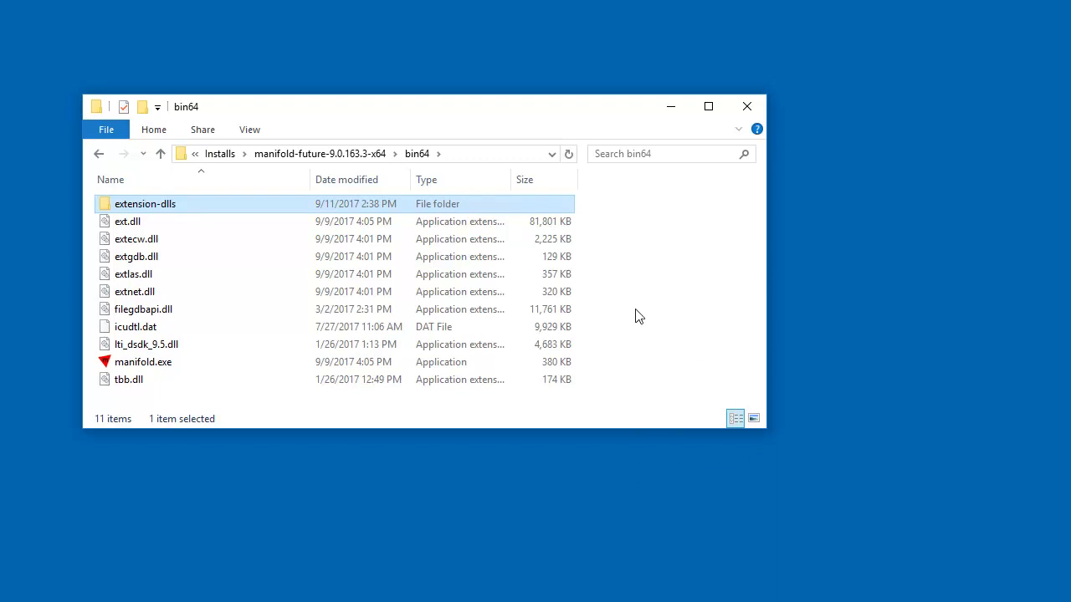
Step: Launch manifold.exe, widen its window, open monaco buildings.map and its Map component
double_click(186, 364)
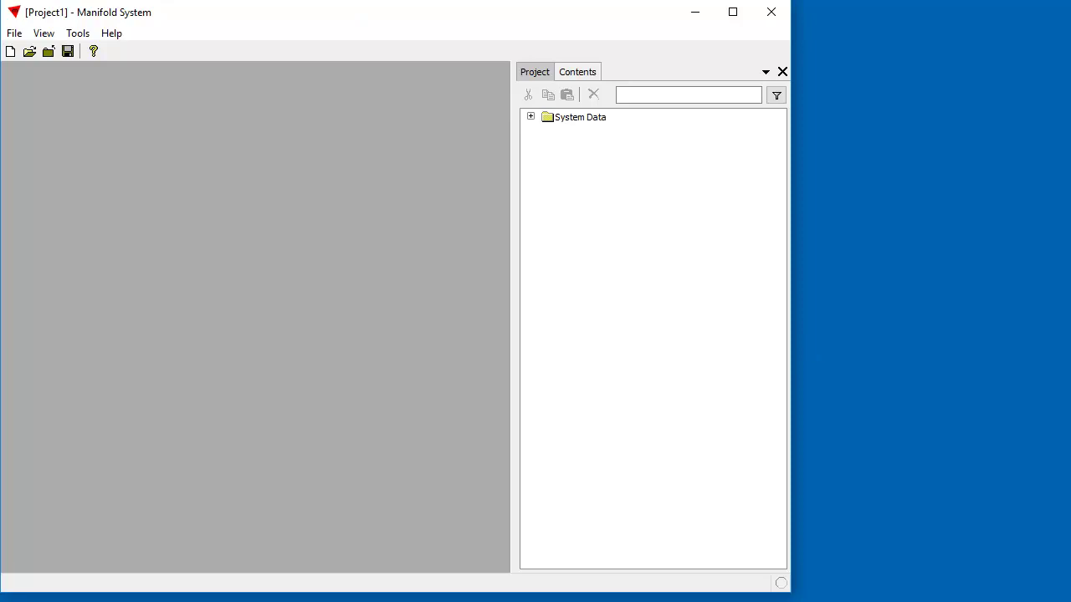
drag(784, 593, 1069, 600)
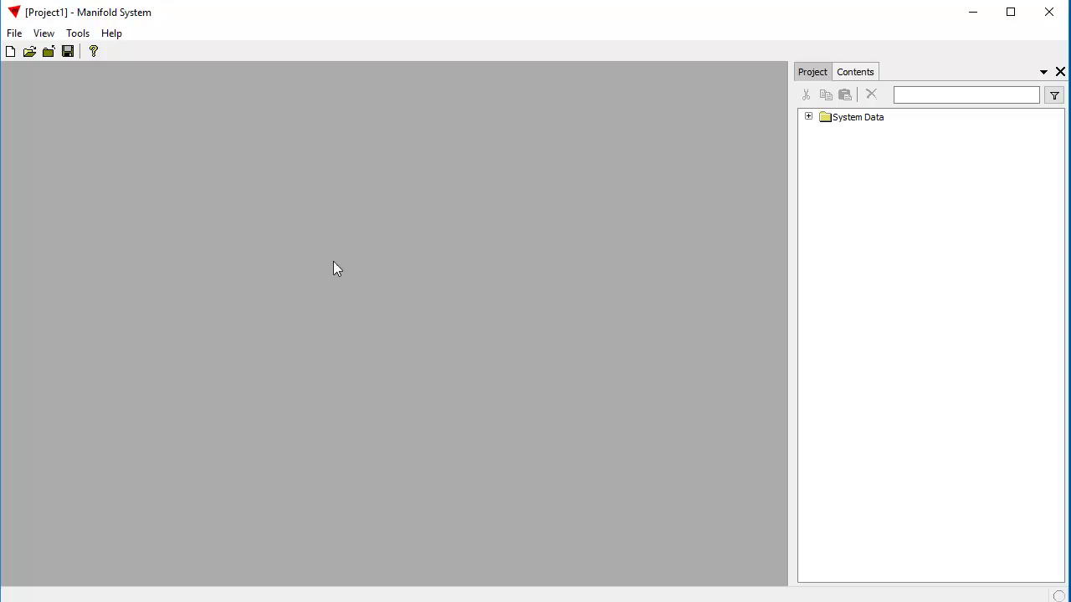
click(10, 34)
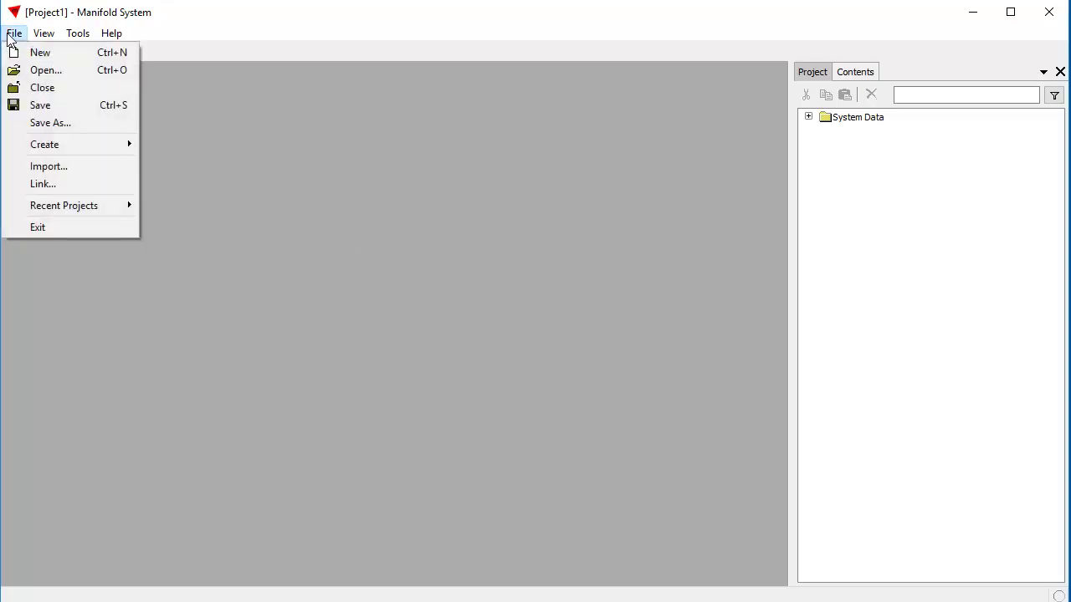
click(33, 71)
click(210, 159)
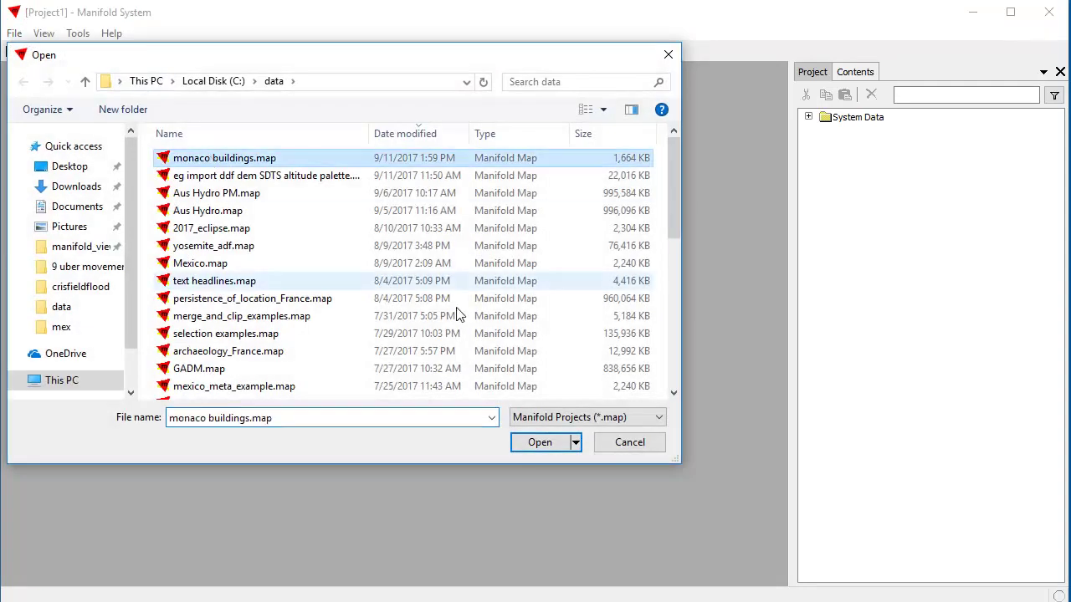
click(554, 441)
double_click(845, 177)
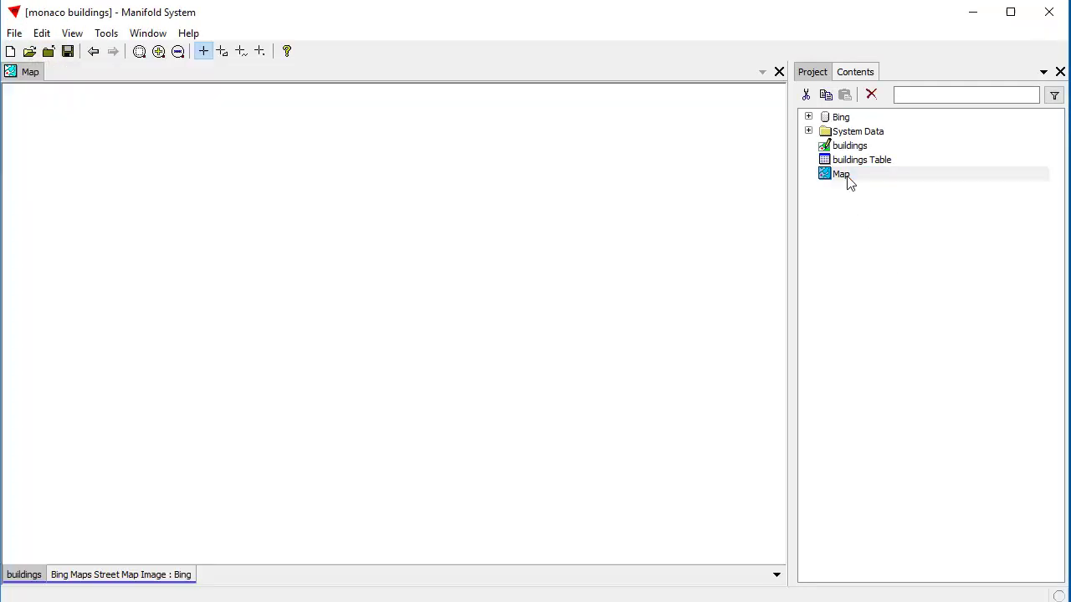
Step: Zoom to the buildings layer, then box-zoom onto the Port de Monaco harbour
right_click(25, 574)
click(75, 449)
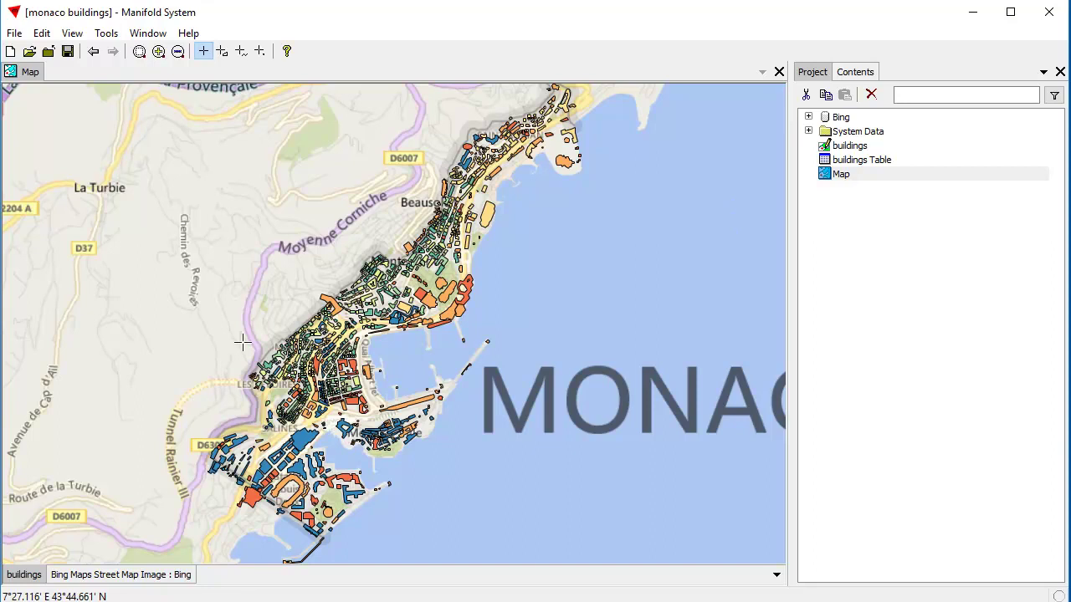
drag(554, 169, 231, 426)
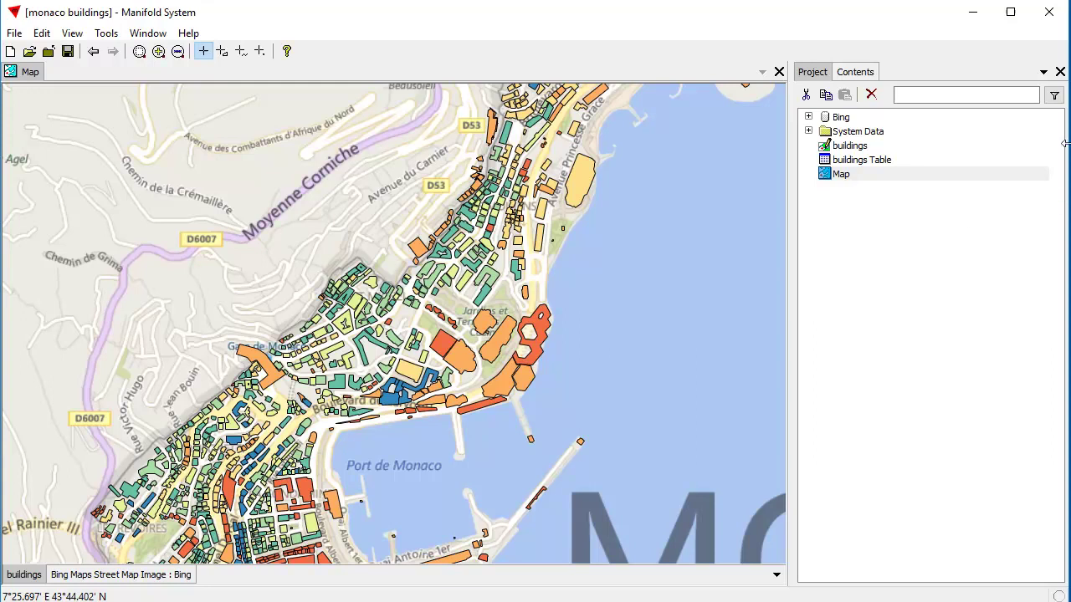
Step: Show the Contents Layers list: buildings, Bing Maps Street Map Image and Background
click(855, 72)
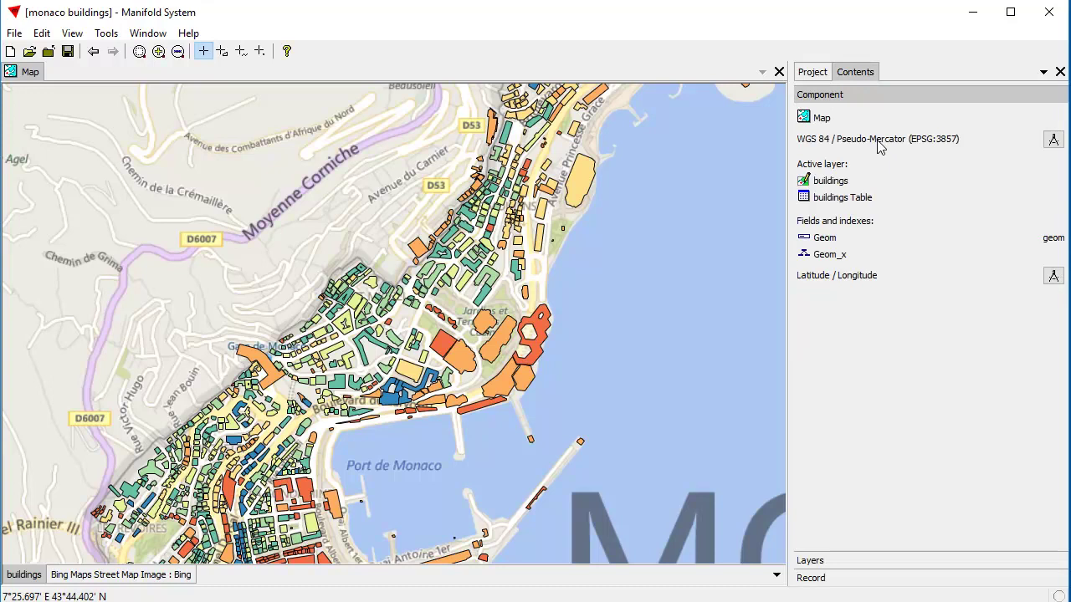
click(916, 562)
click(900, 579)
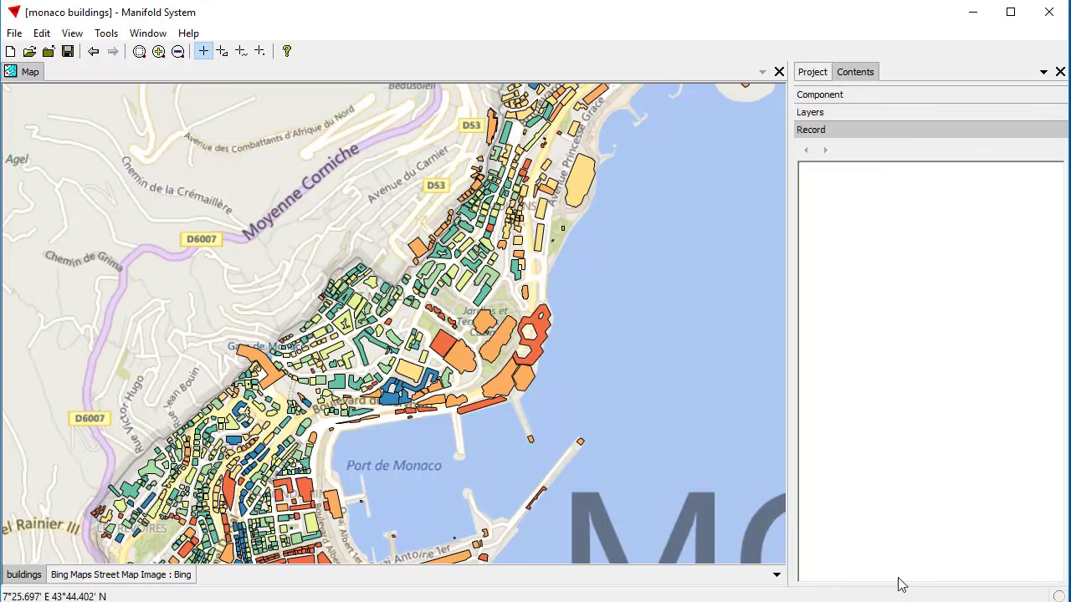
click(866, 114)
click(855, 96)
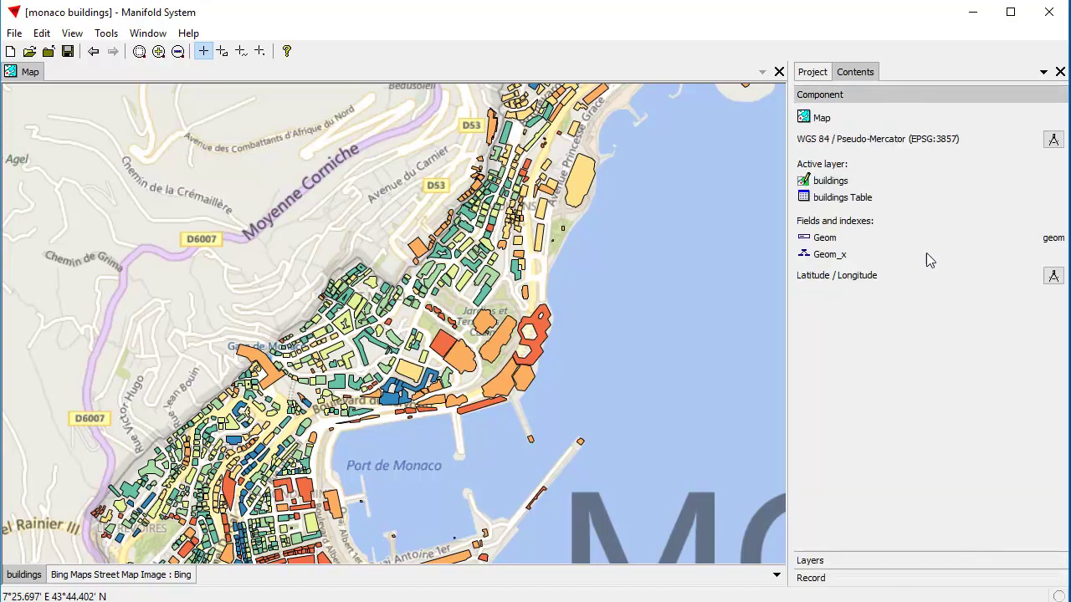
click(861, 97)
click(857, 113)
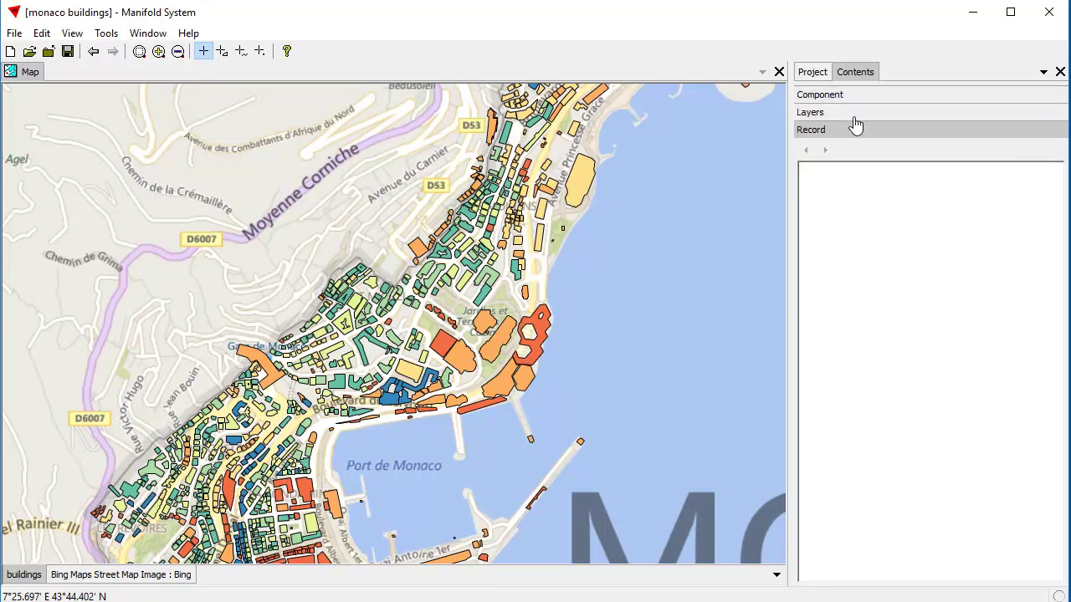
click(855, 111)
click(855, 97)
click(855, 97)
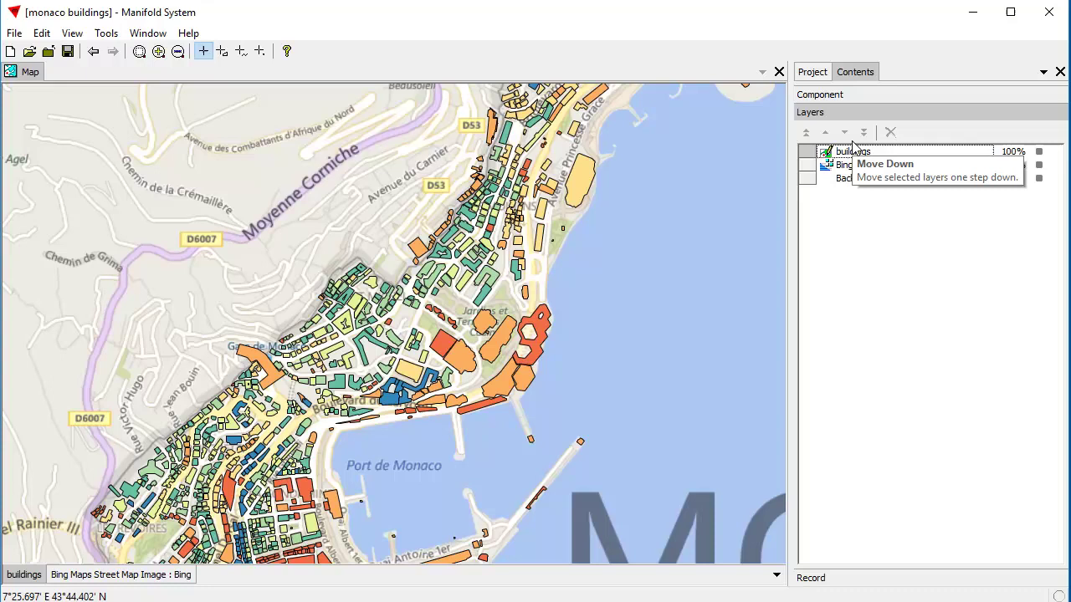
Step: Hide the Bing Maps Street Map Image layer, keeping the buildings layer visible
click(1038, 165)
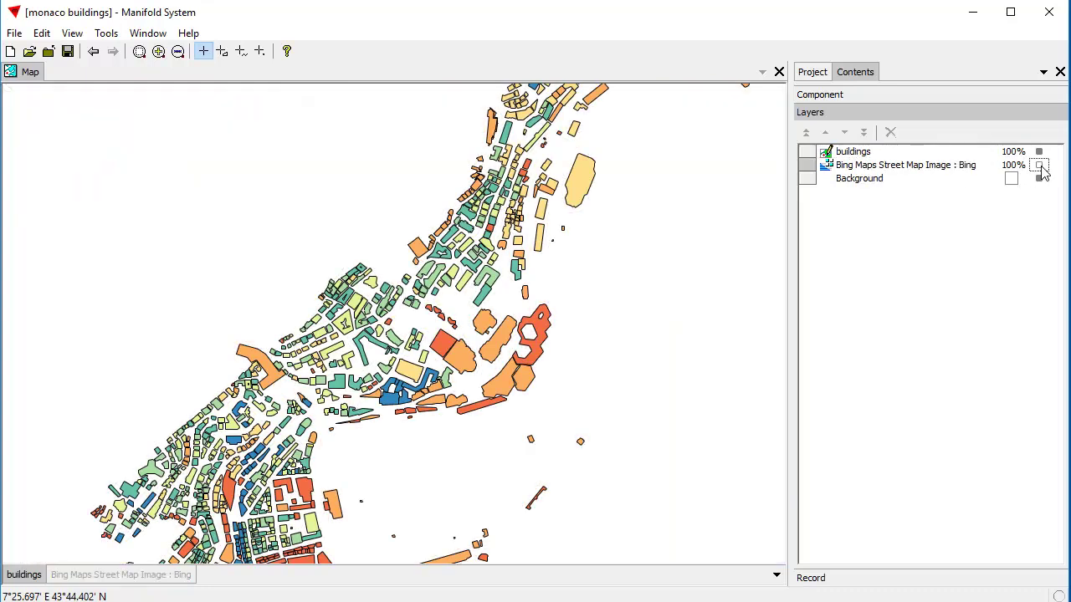
click(1042, 153)
click(1040, 152)
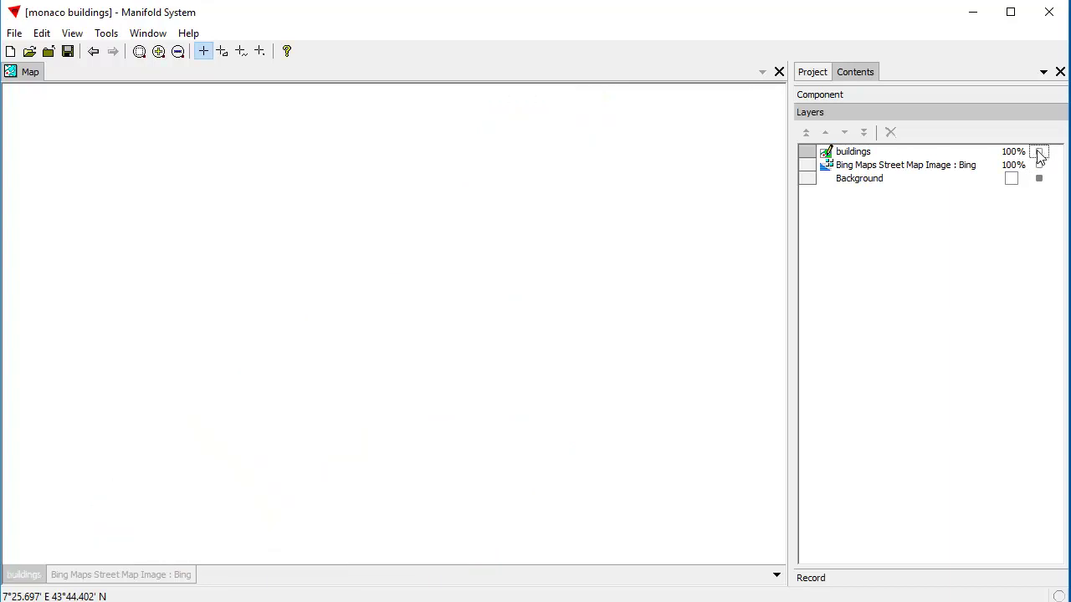
click(1040, 152)
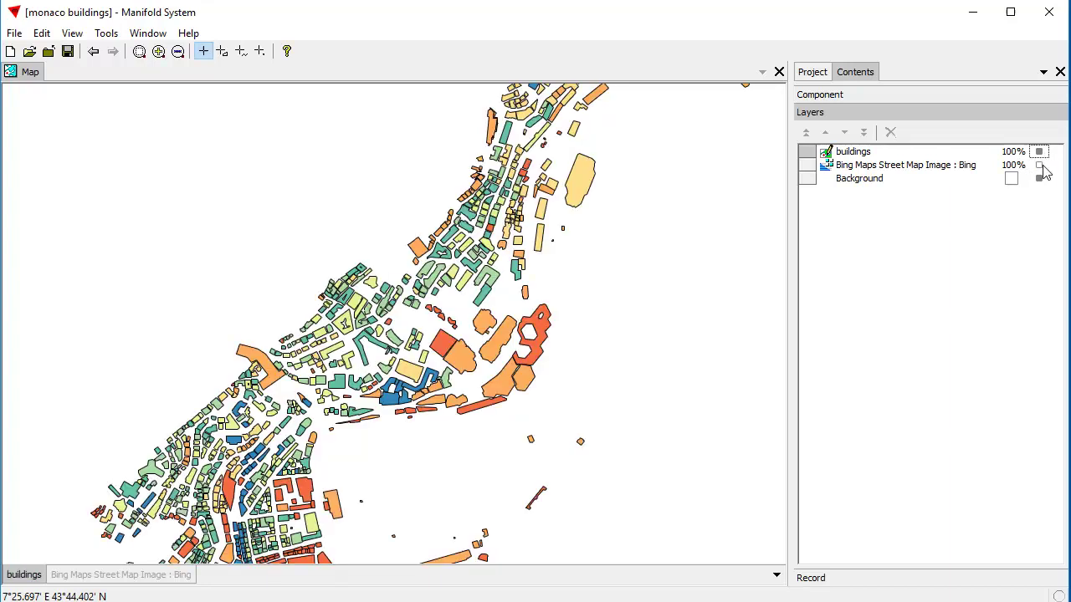
click(1041, 165)
click(1040, 165)
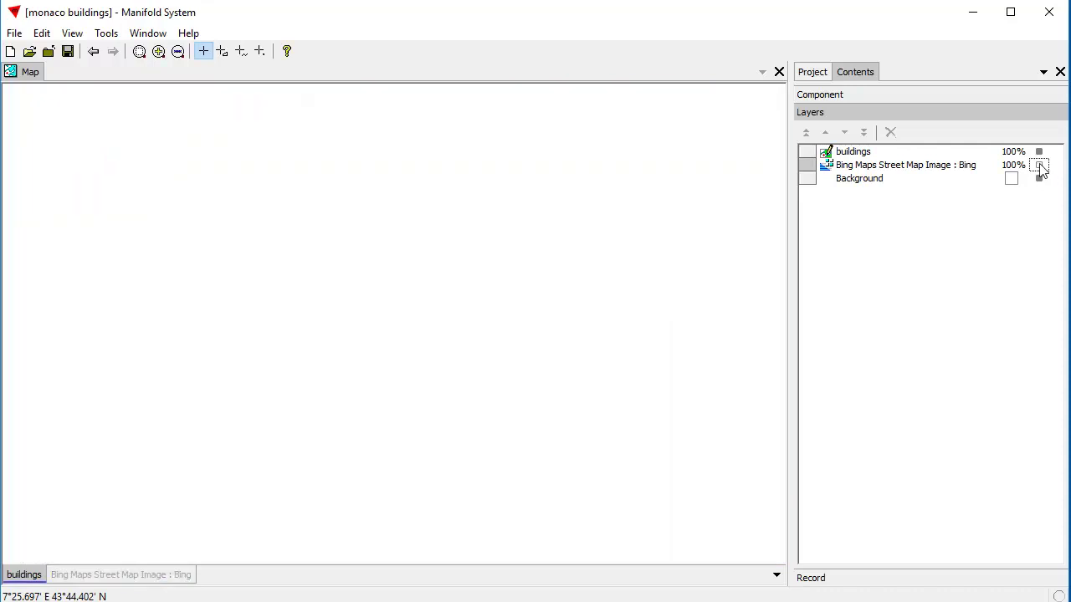
Step: Toggle the Background layer off to check transparency, then back on
click(1039, 179)
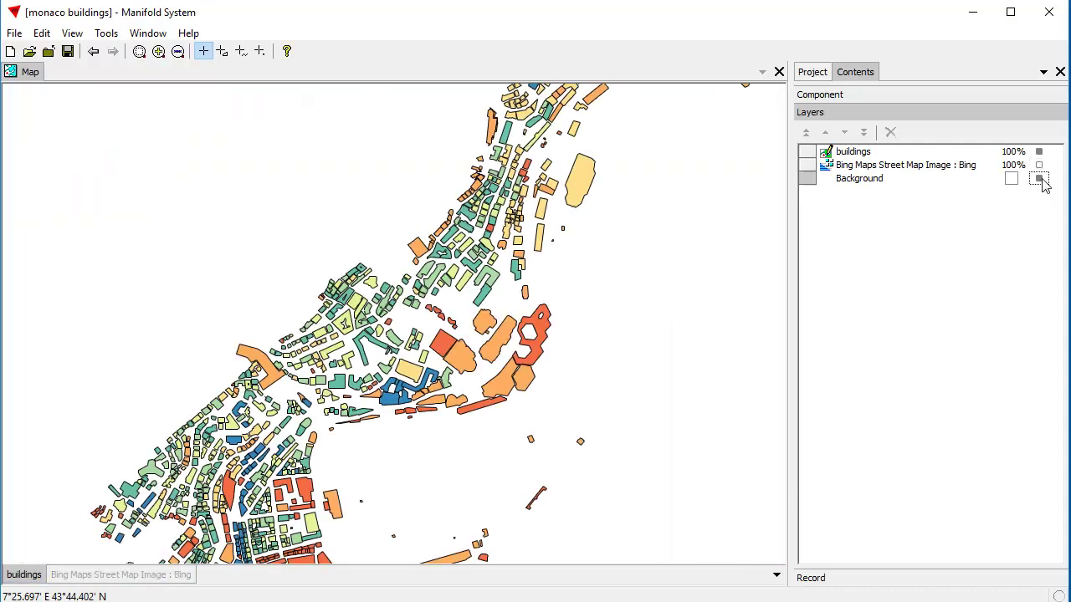
click(1040, 179)
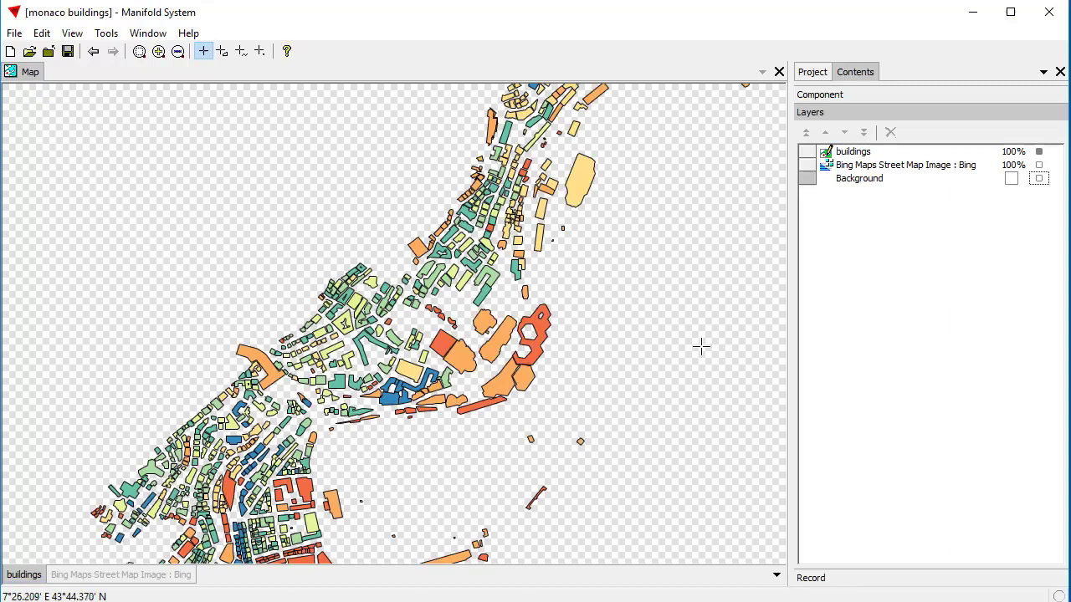
click(1040, 181)
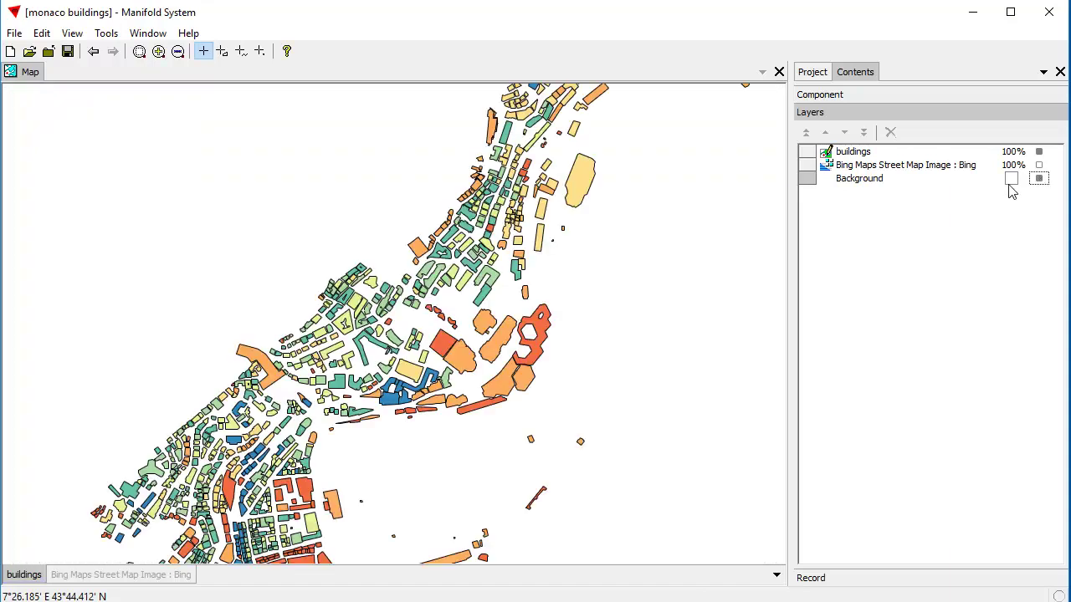
Step: Set the map background to light tan (RGB 226, 194, 165) and re-show the Bing map
click(1009, 181)
click(1009, 180)
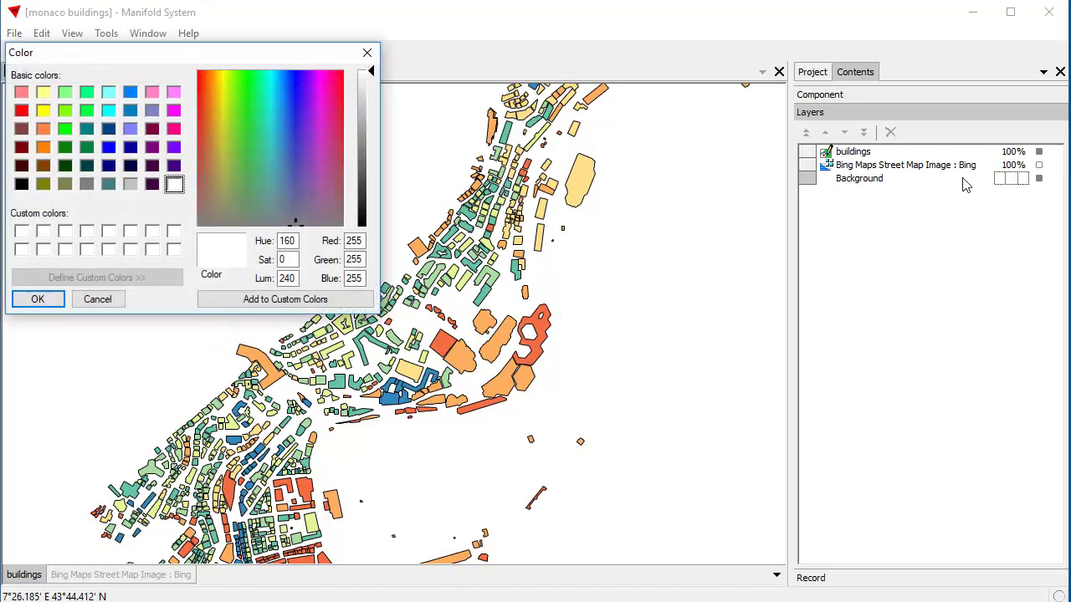
click(42, 166)
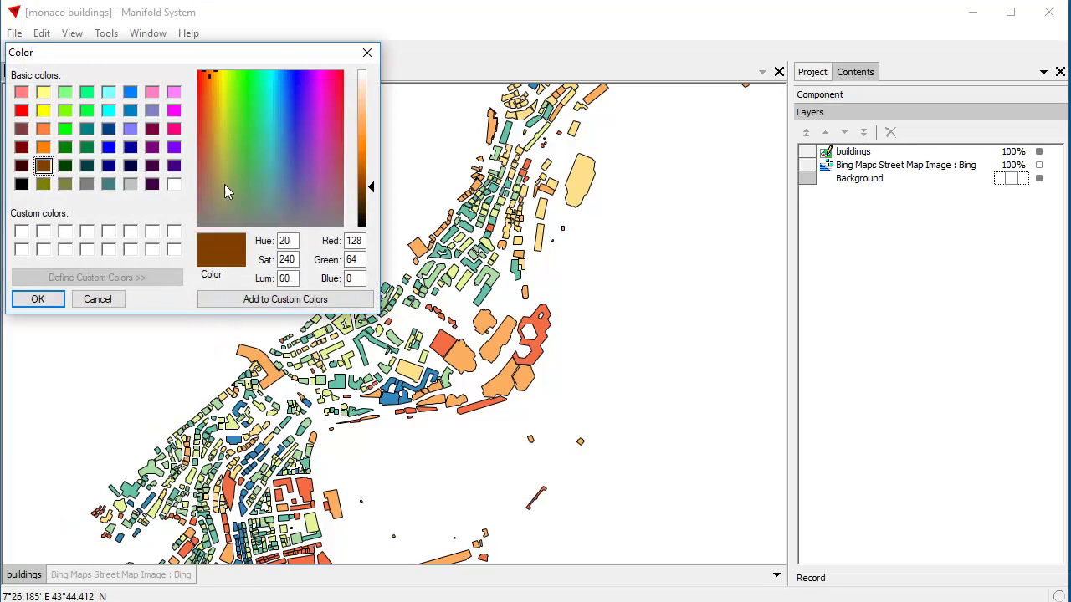
click(209, 148)
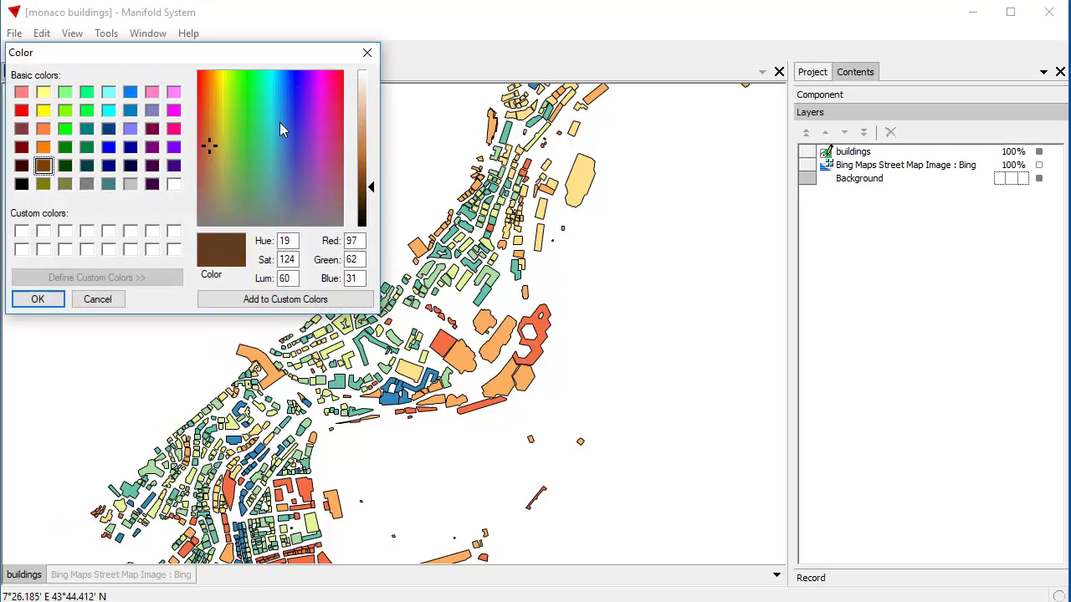
click(369, 107)
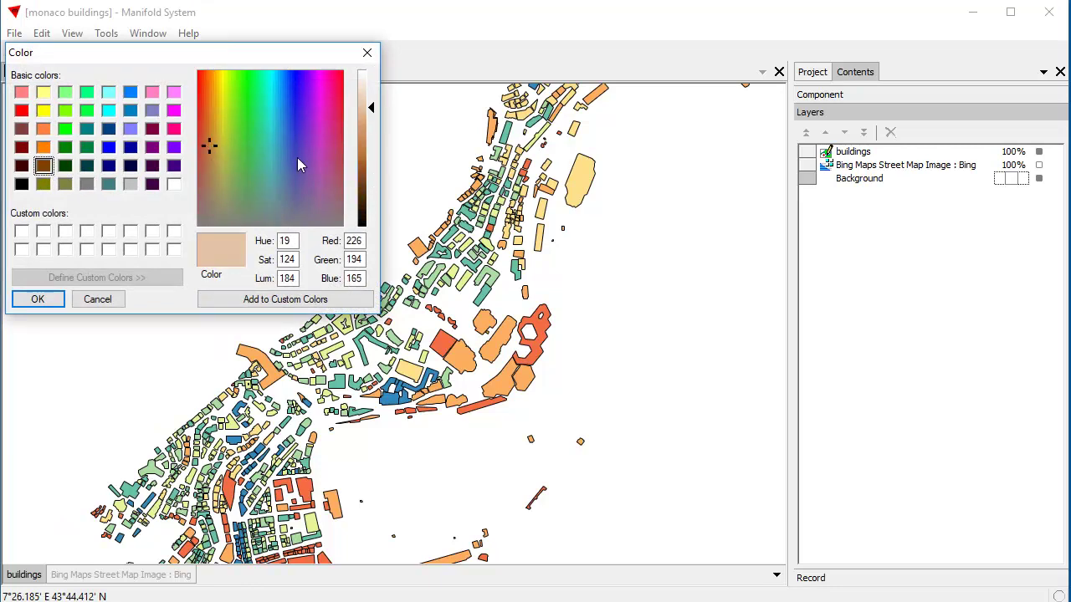
click(370, 96)
click(34, 299)
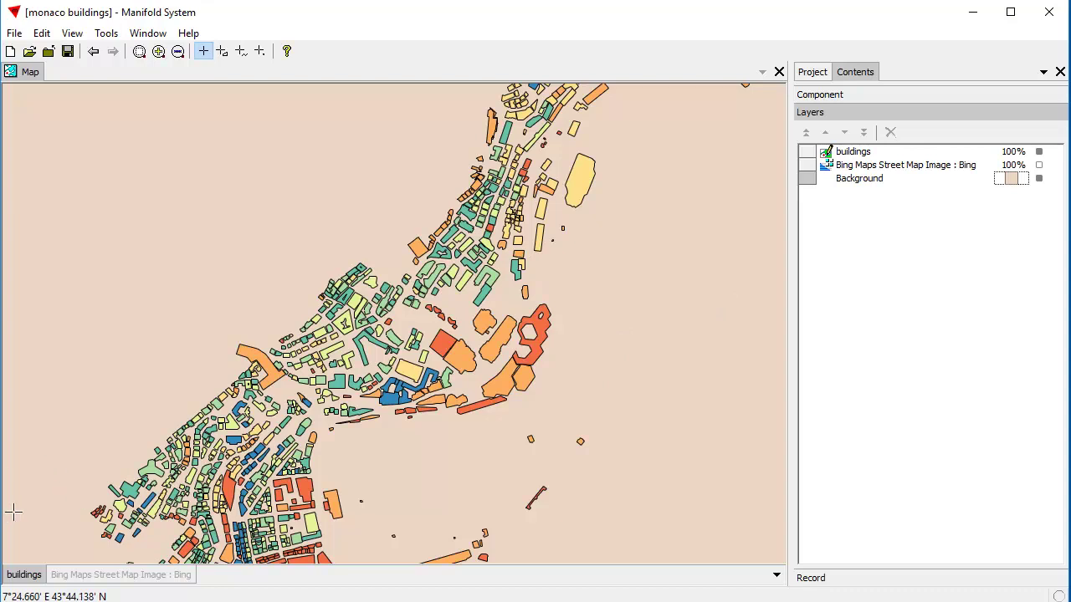
click(1039, 166)
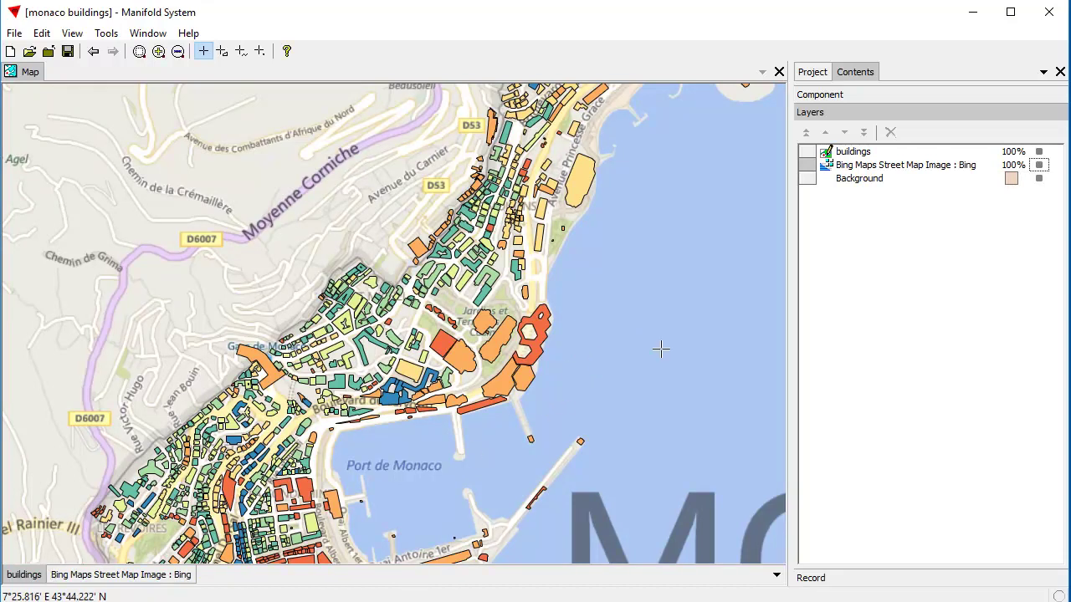
Step: Select the Monte Carlo Star and Auditorium Rainier III buildings and show the Record section
click(505, 374)
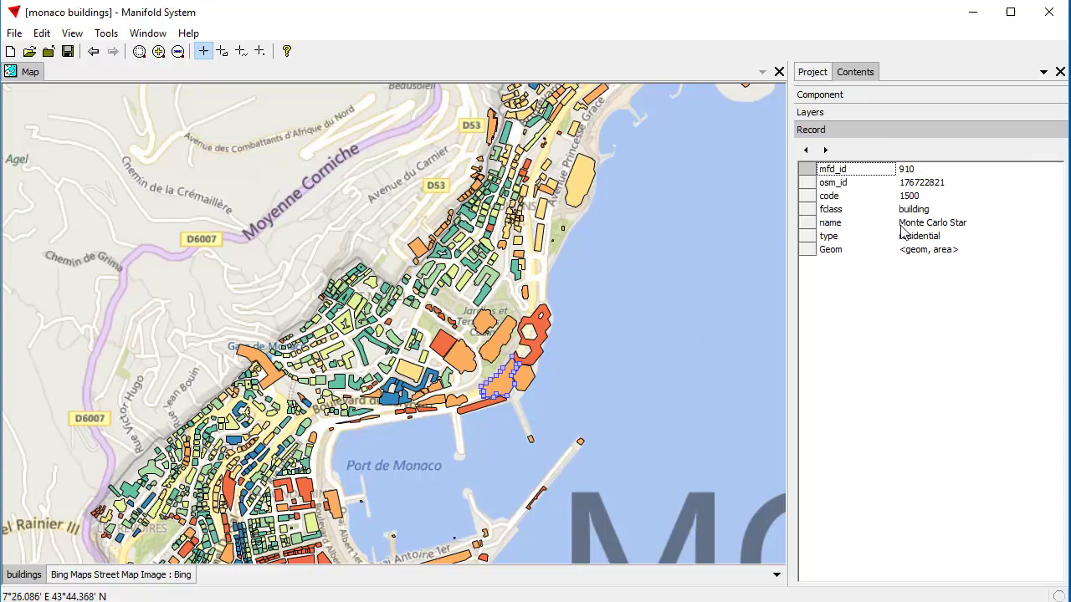
click(813, 73)
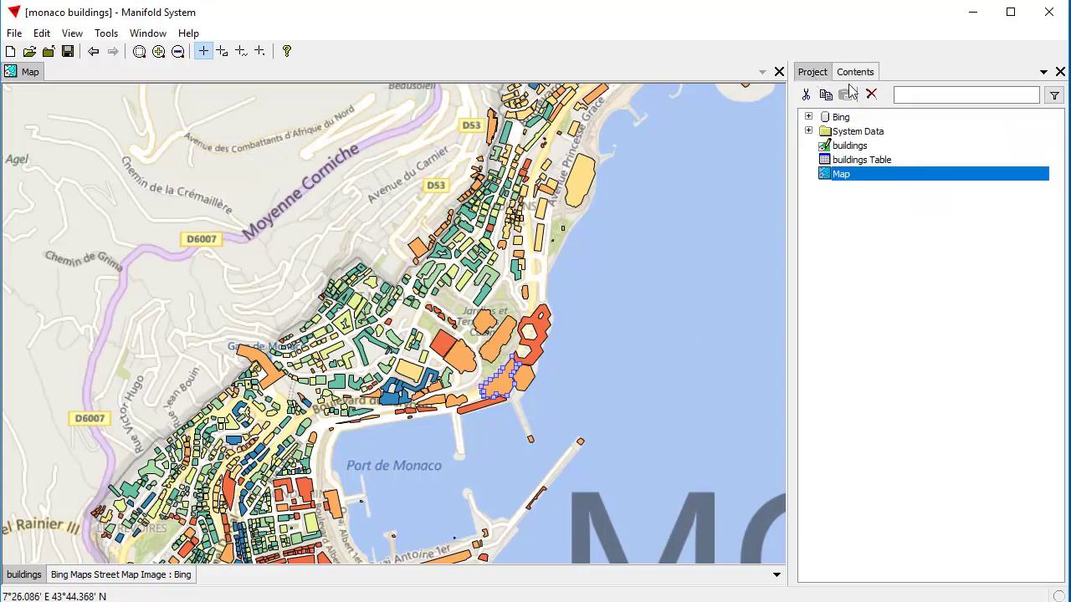
click(522, 379)
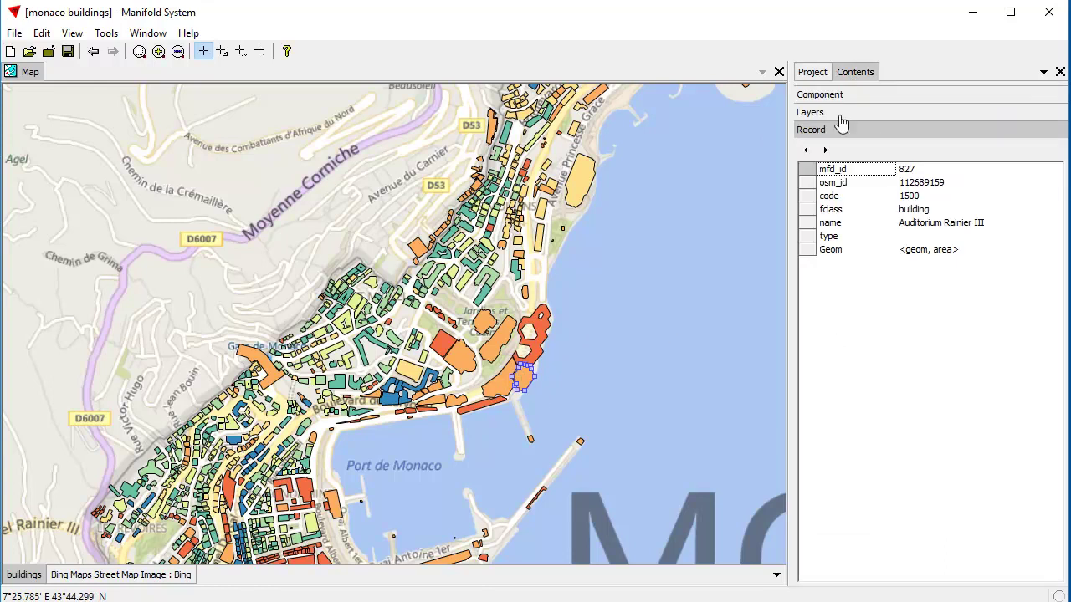
click(822, 112)
click(838, 97)
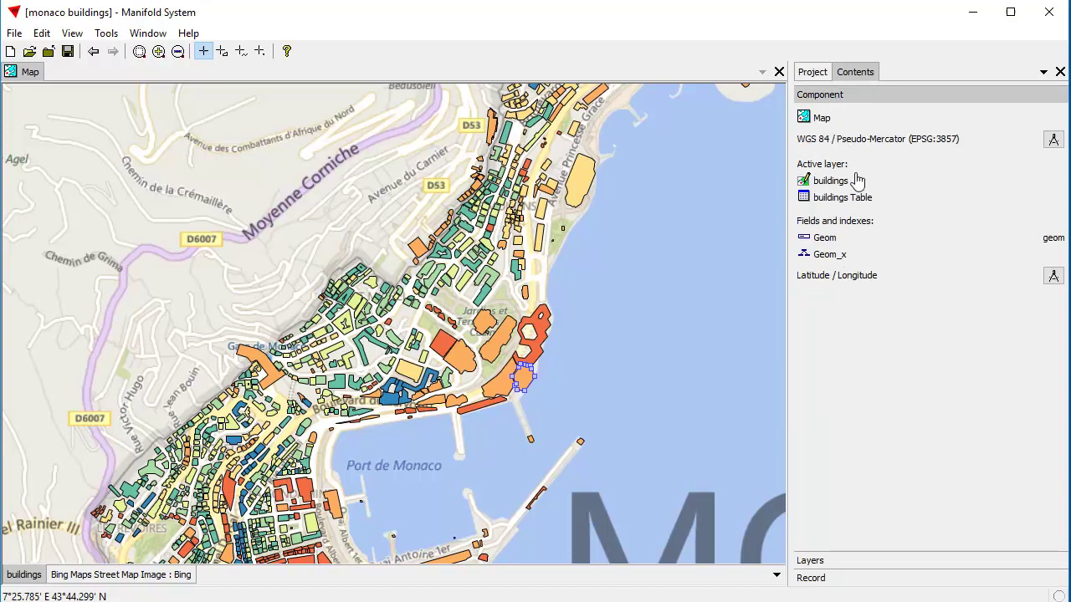
click(862, 102)
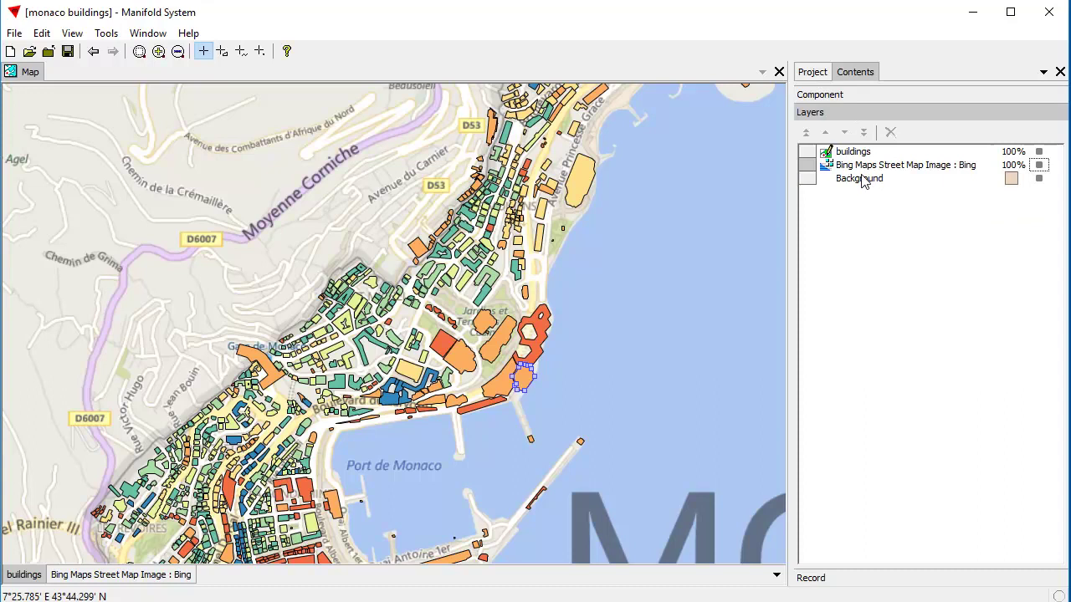
click(852, 116)
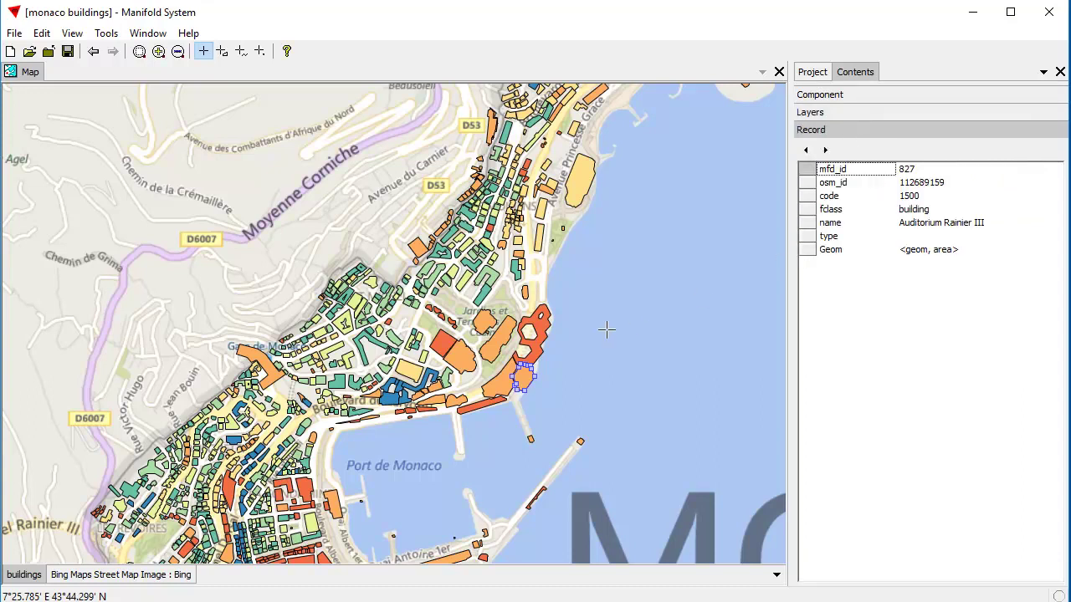
Step: Read records for Fairmont, Auditorium Rainier III, Monte Carlo Star, then Yacht Club de Monaco
click(542, 335)
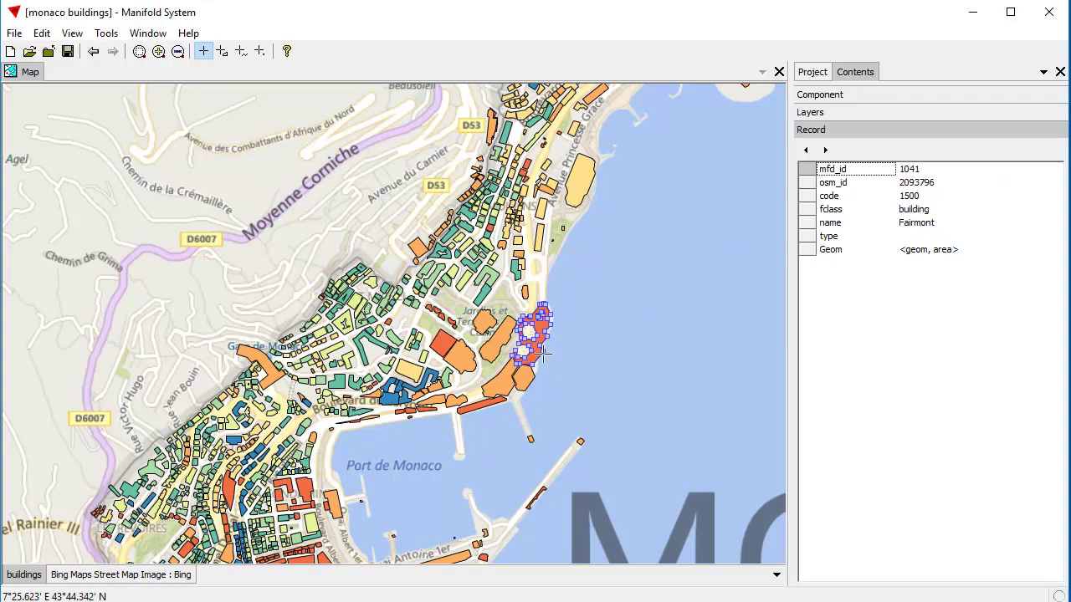
click(521, 374)
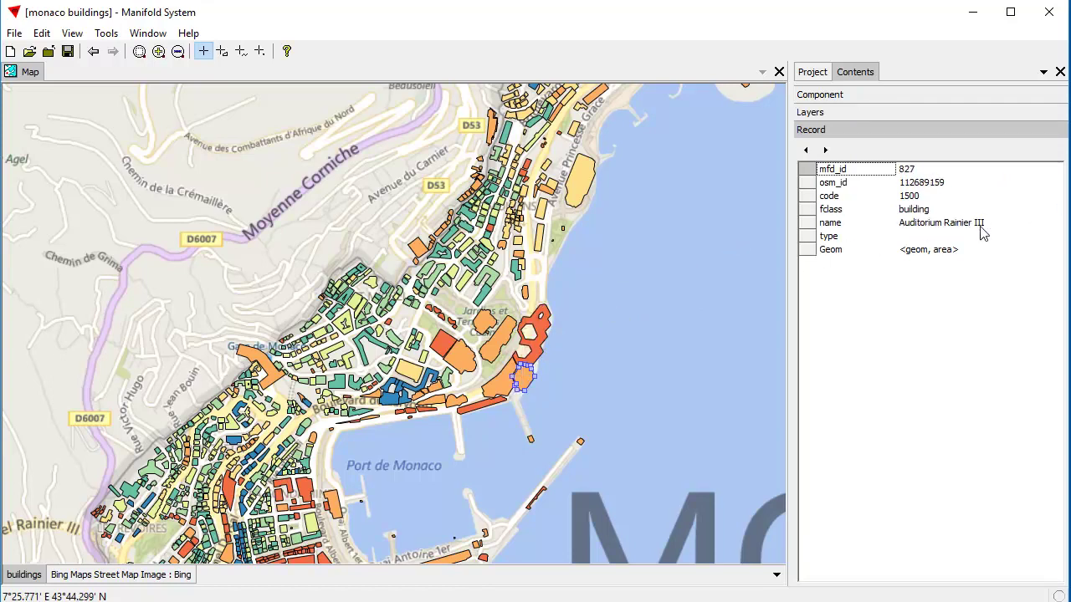
click(494, 387)
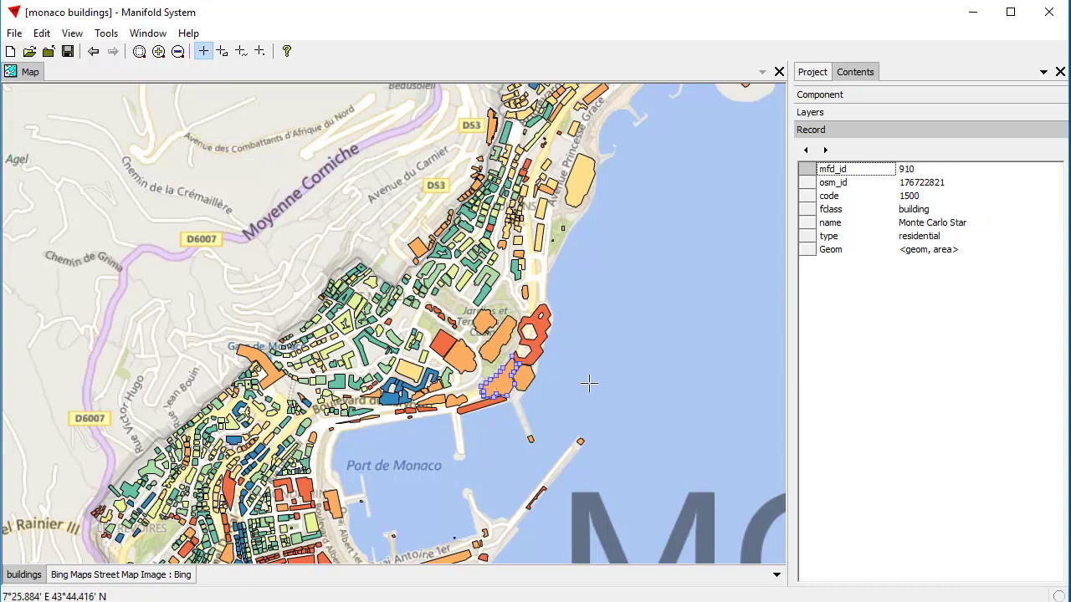
click(479, 404)
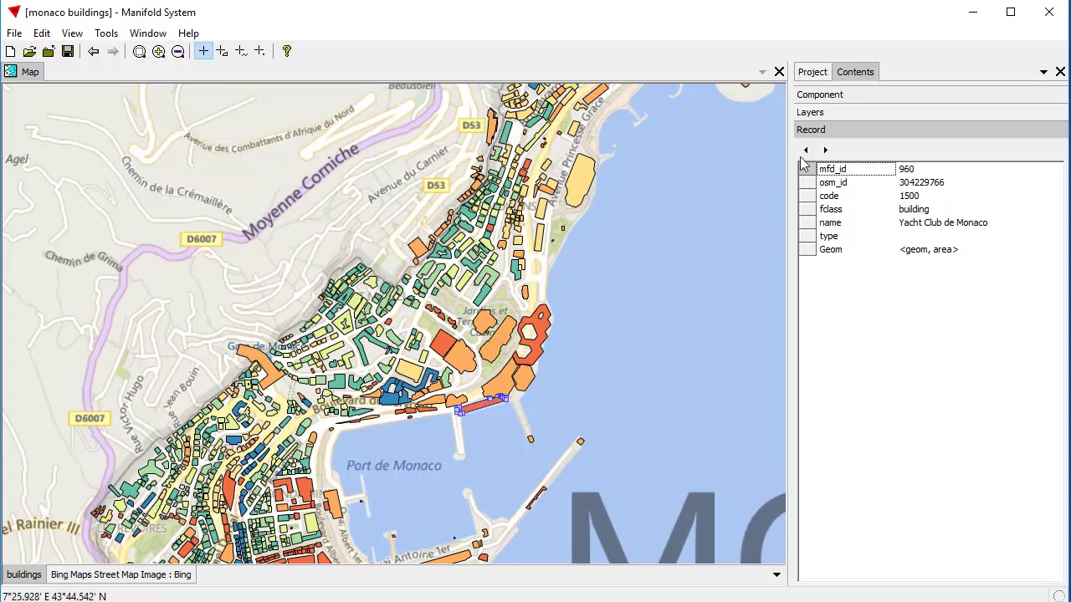
Step: Select a building, step back two records, then forward three to land on mfd_id 895
click(494, 346)
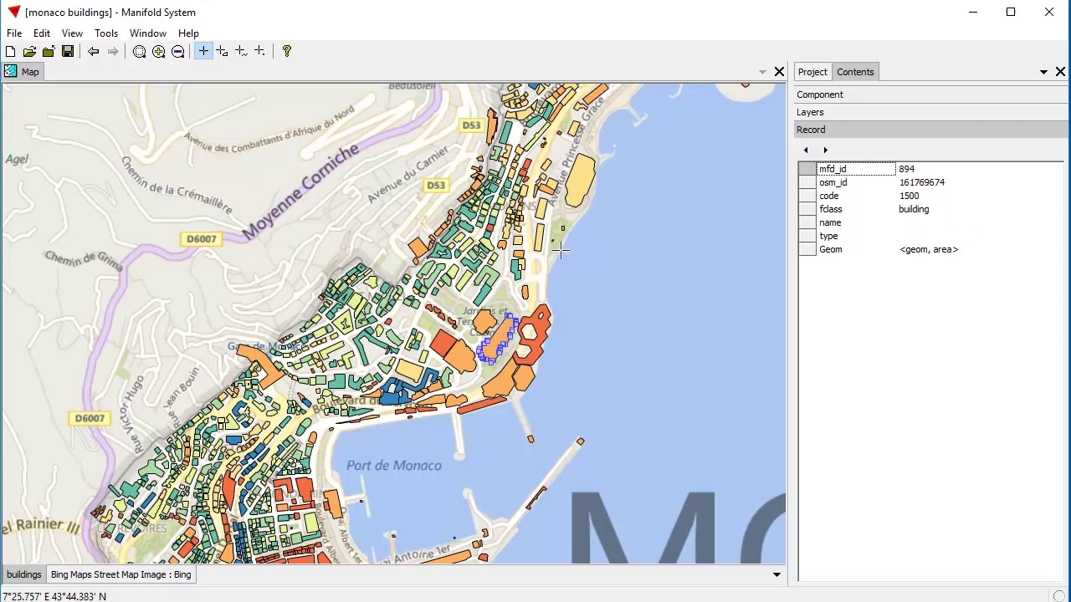
click(806, 150)
click(806, 150)
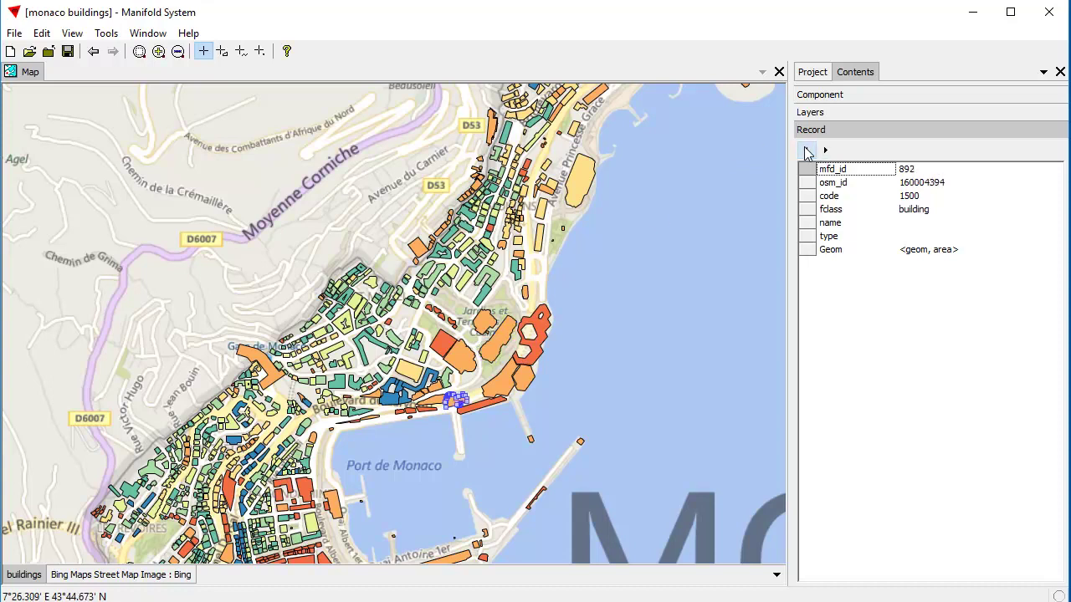
click(824, 150)
click(825, 150)
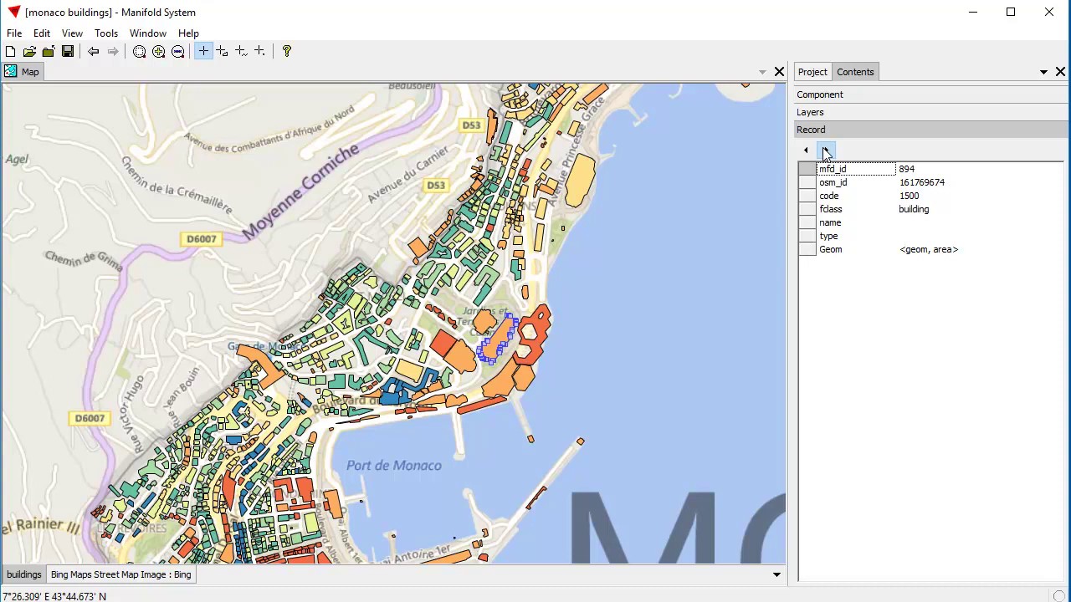
click(825, 151)
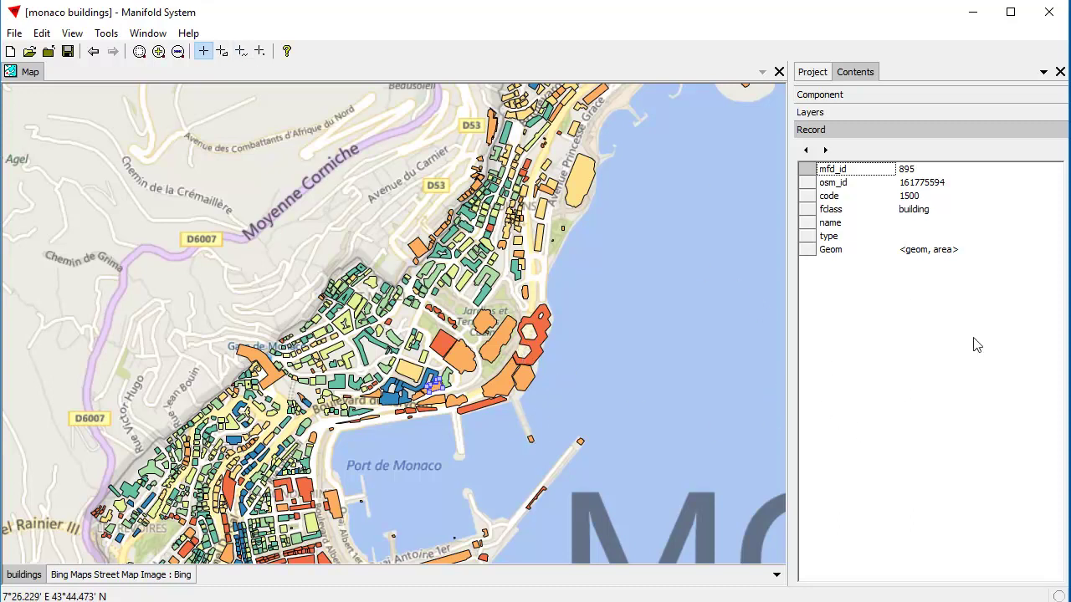
Step: Add Bing Maps Satellite as a favorite data source and drag its image beneath the buildings
click(15, 33)
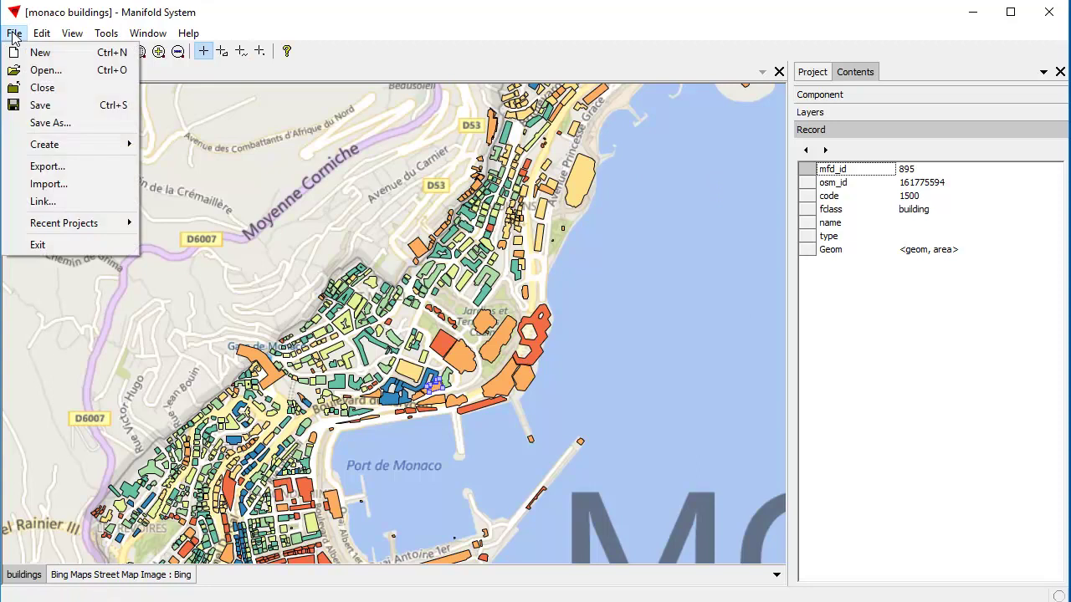
mouse_move(29, 146)
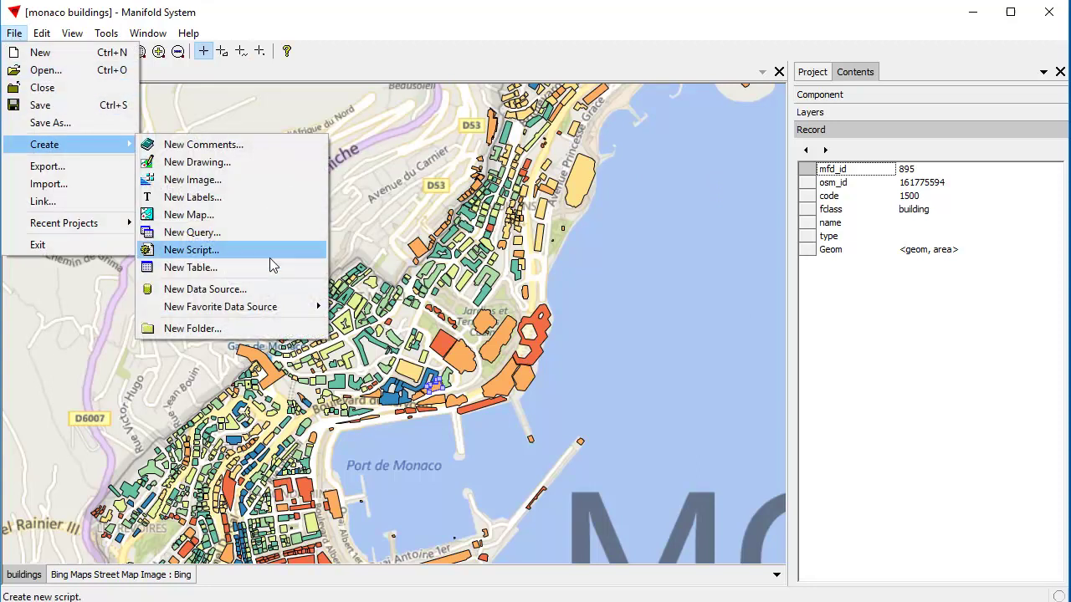
mouse_move(273, 310)
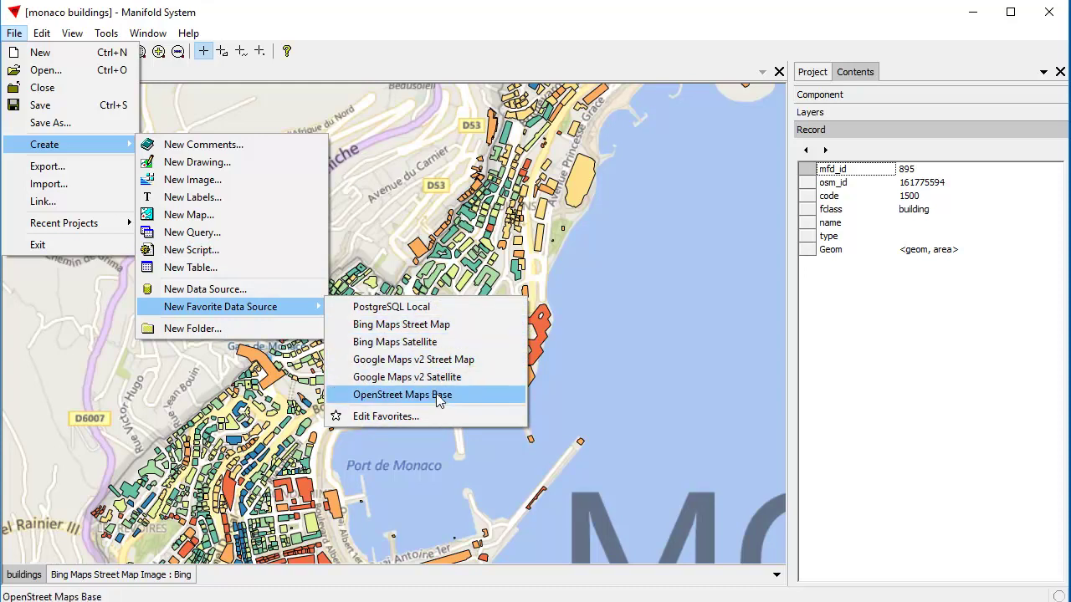
click(433, 348)
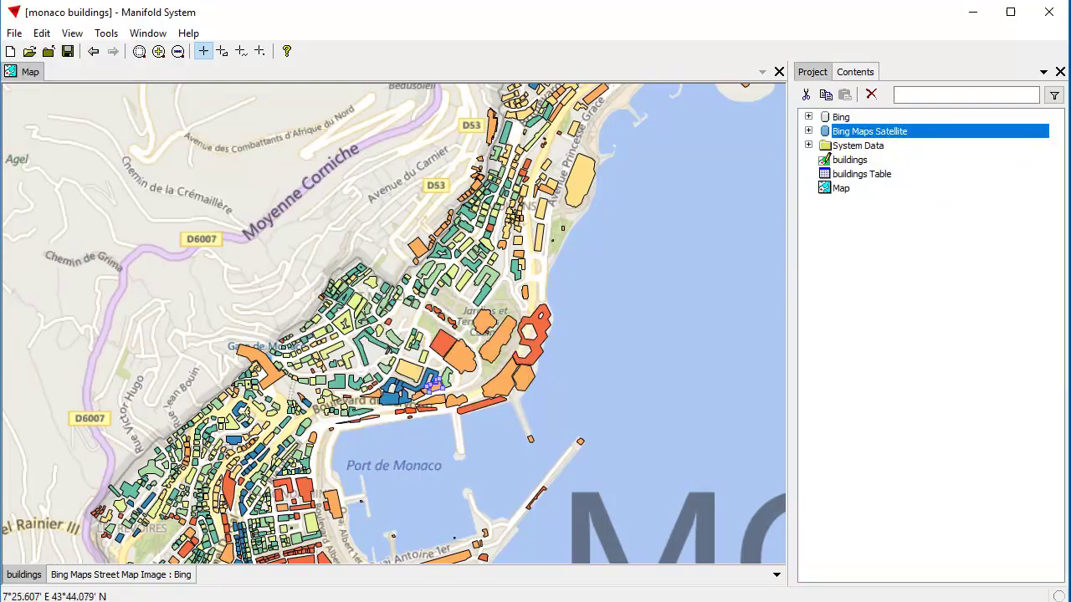
click(808, 131)
drag(914, 178, 549, 379)
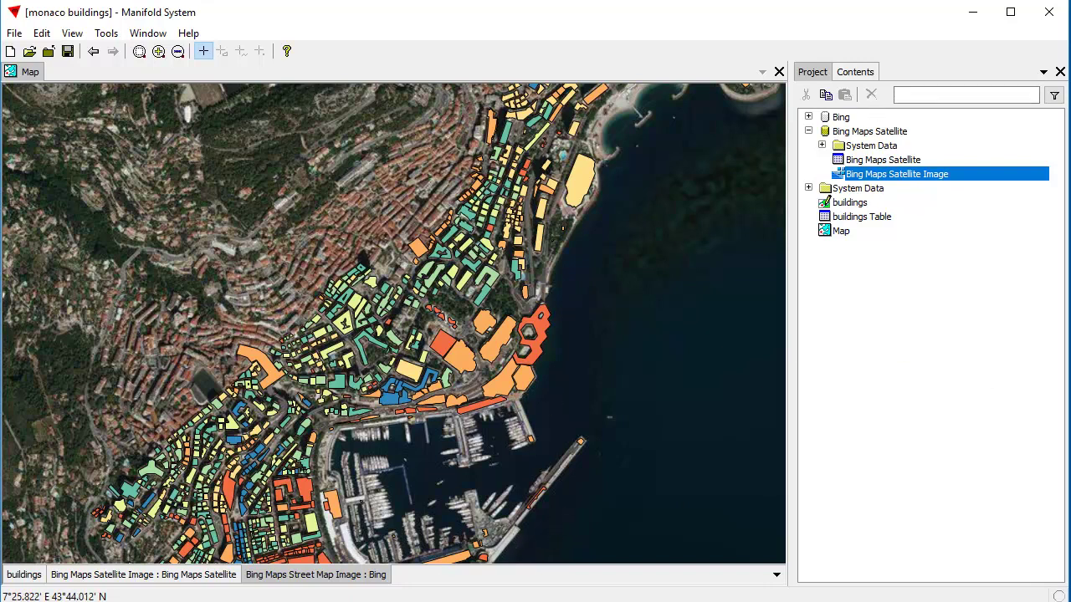
Step: In the map's layer list, set the buildings layer opacity to 50
click(23, 574)
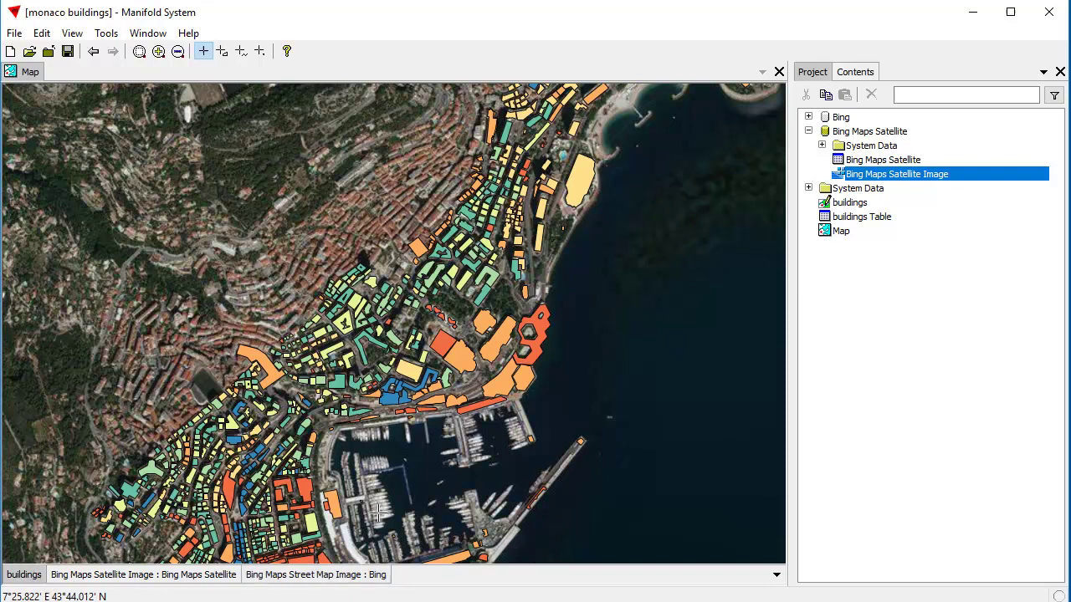
click(855, 72)
click(828, 114)
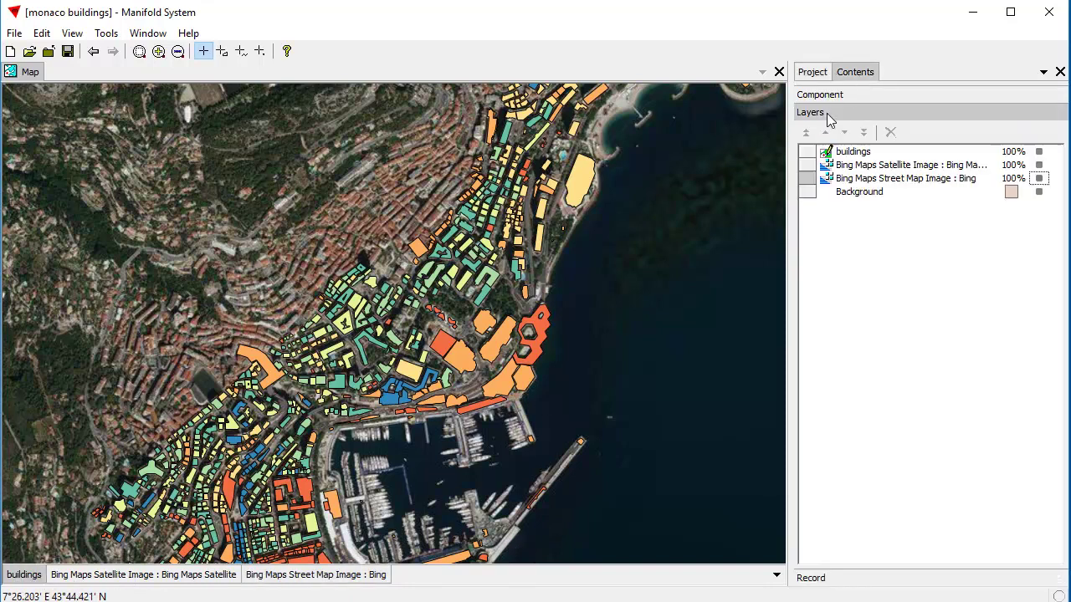
double_click(1011, 153)
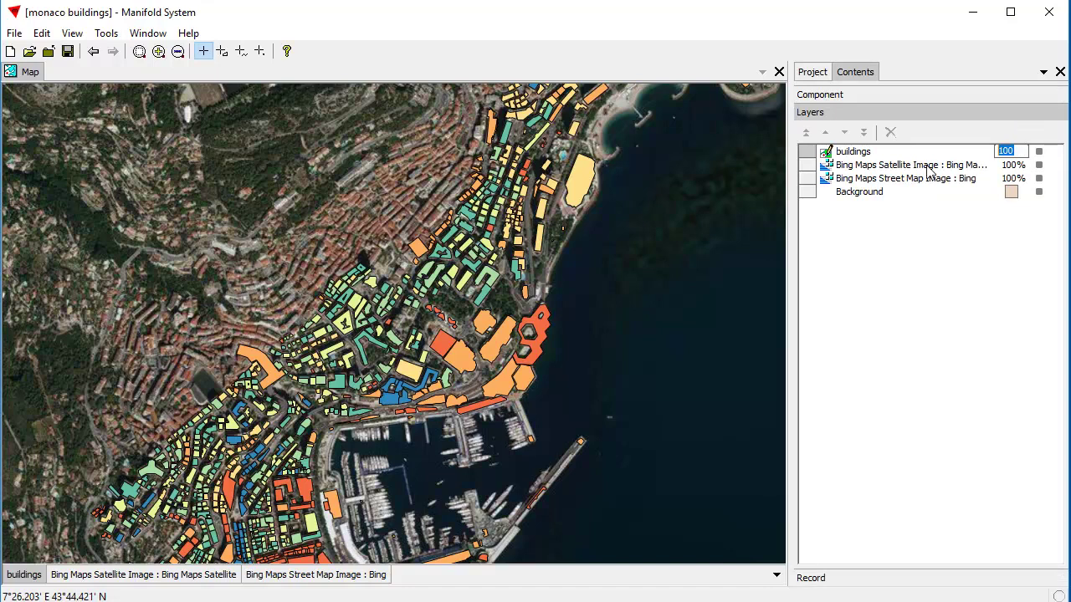
text(50)
key(Return)
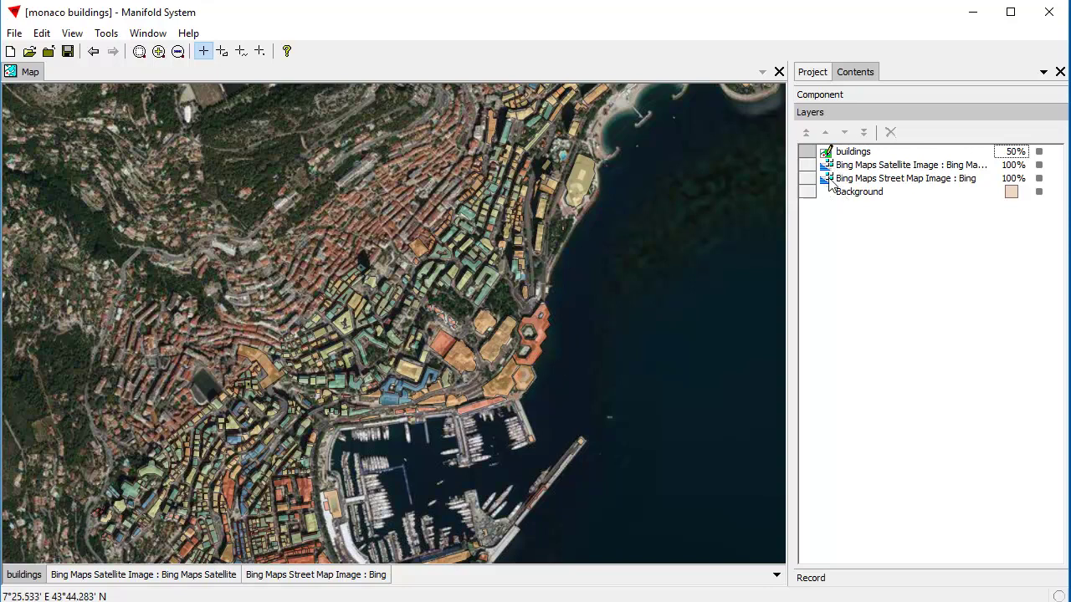
click(809, 153)
Step: Select both the buildings and Bing Maps Satellite Image layers and set their opacity to 51
ctrl+click(806, 165)
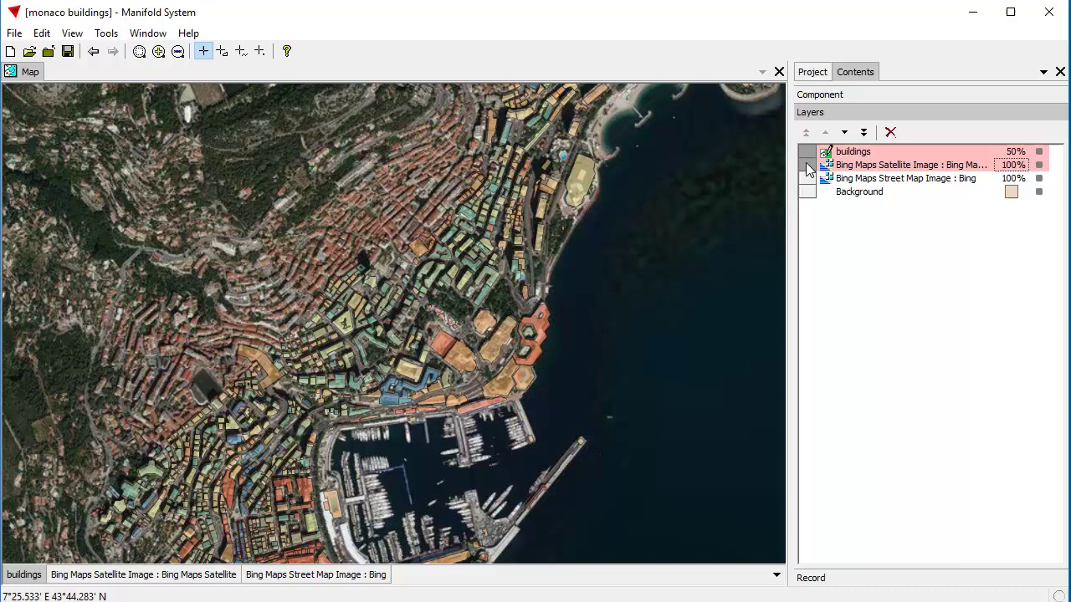
click(1029, 151)
double_click(1018, 151)
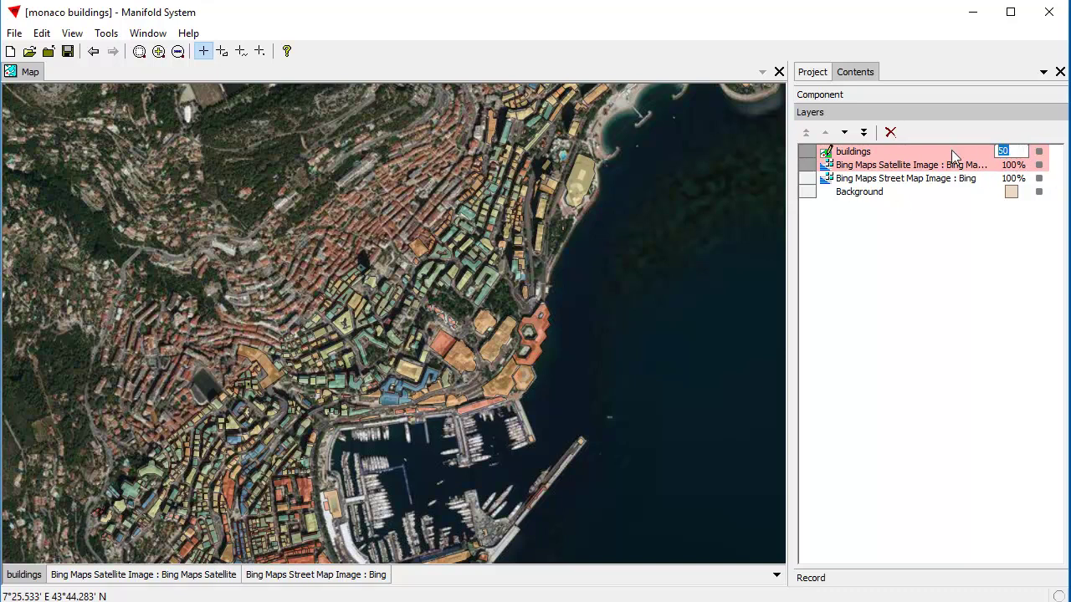
text(51)
key(Return)
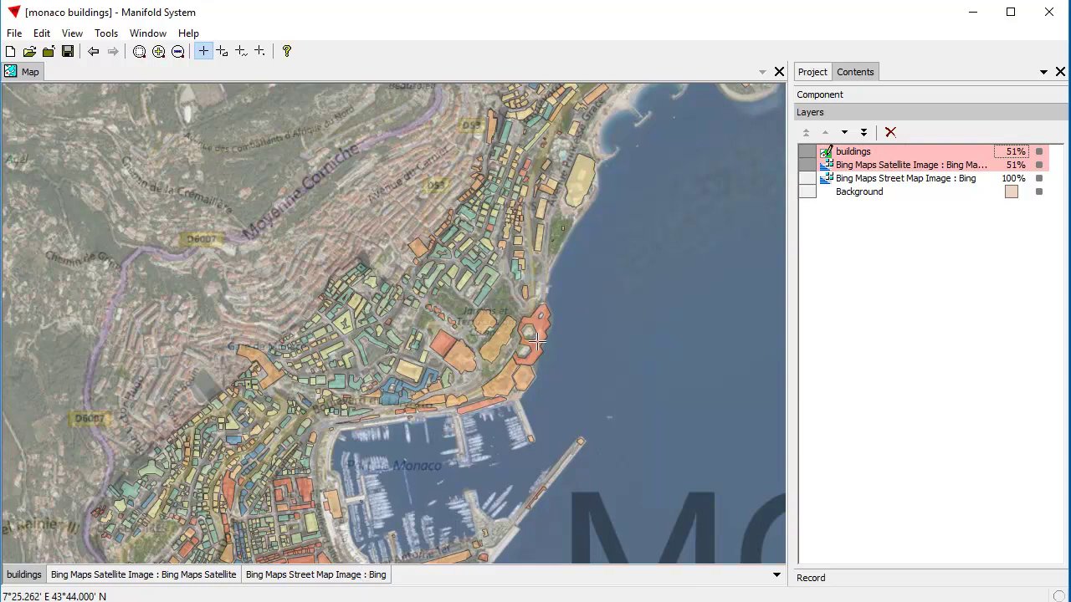
Step: Restore both selected layers to 100% opacity
click(1016, 152)
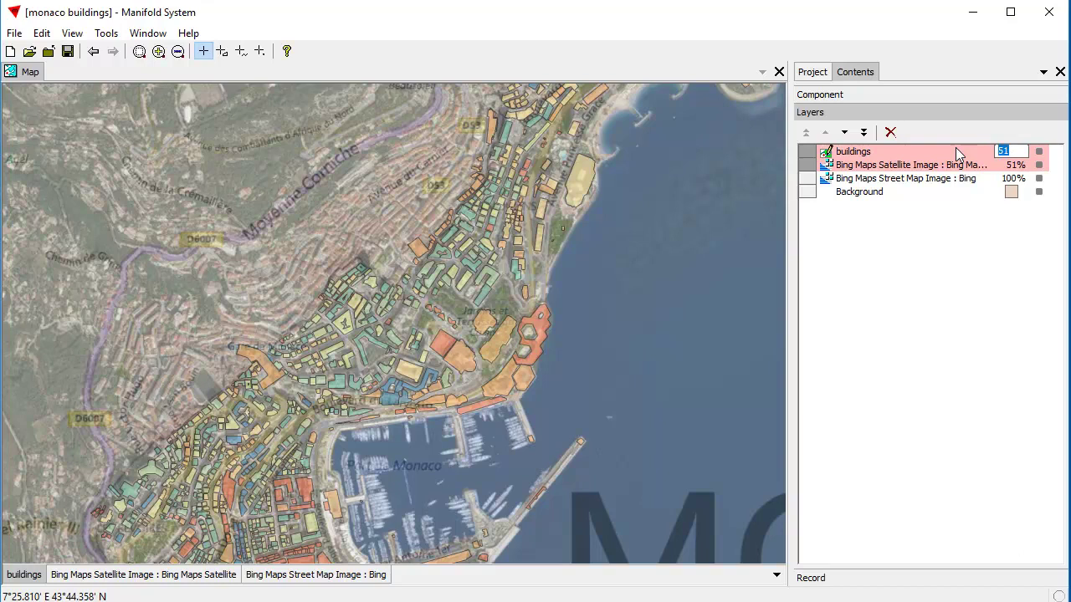
text(1)
key(Return)
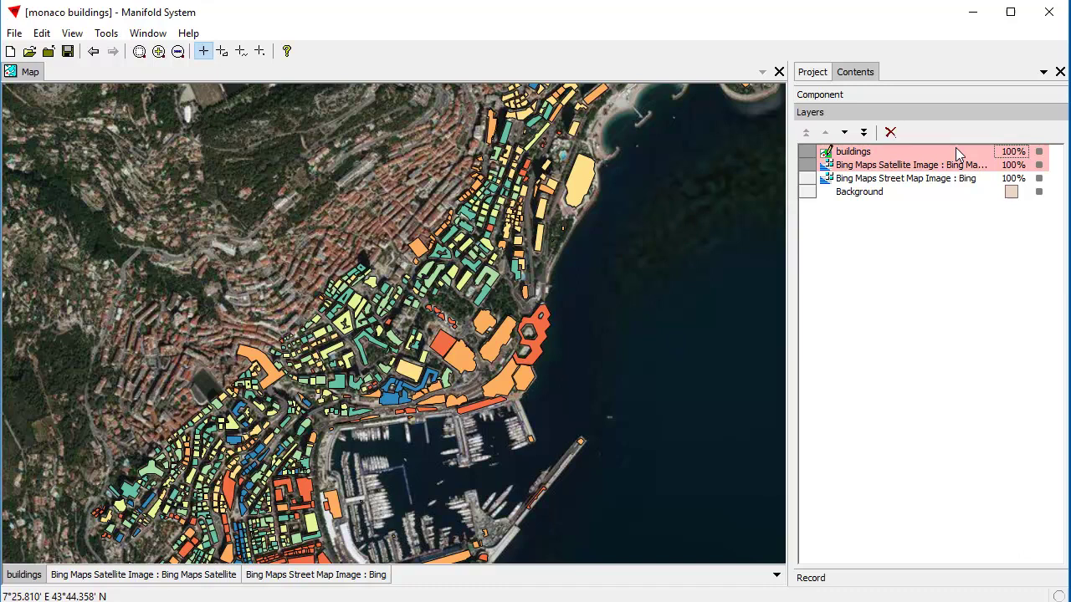
Step: Show the Project pane, collapse Bing Maps Satellite and select the buildings drawing
click(813, 72)
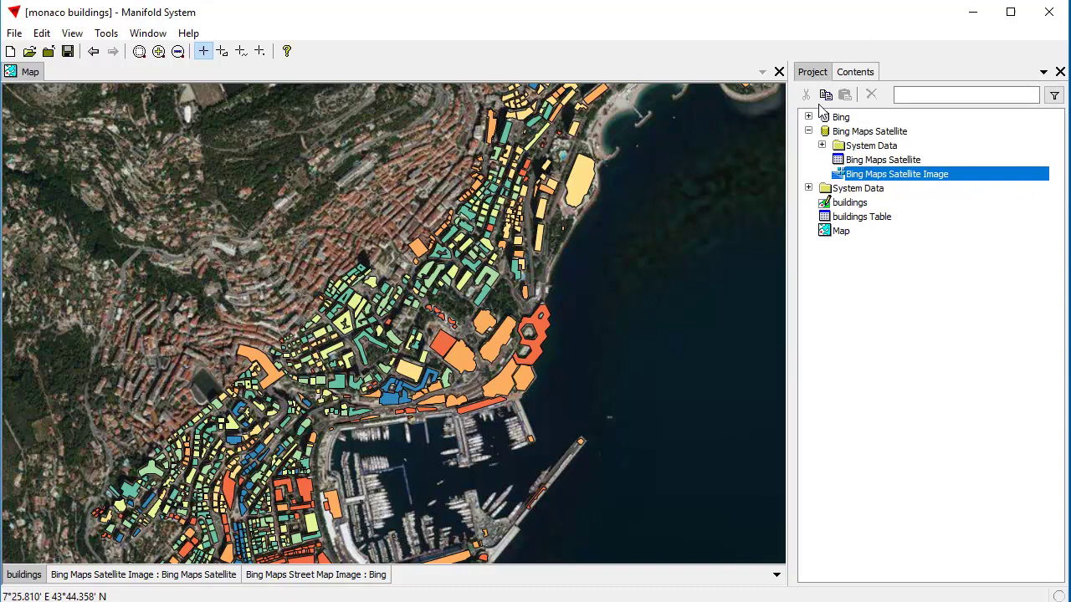
click(860, 256)
click(870, 217)
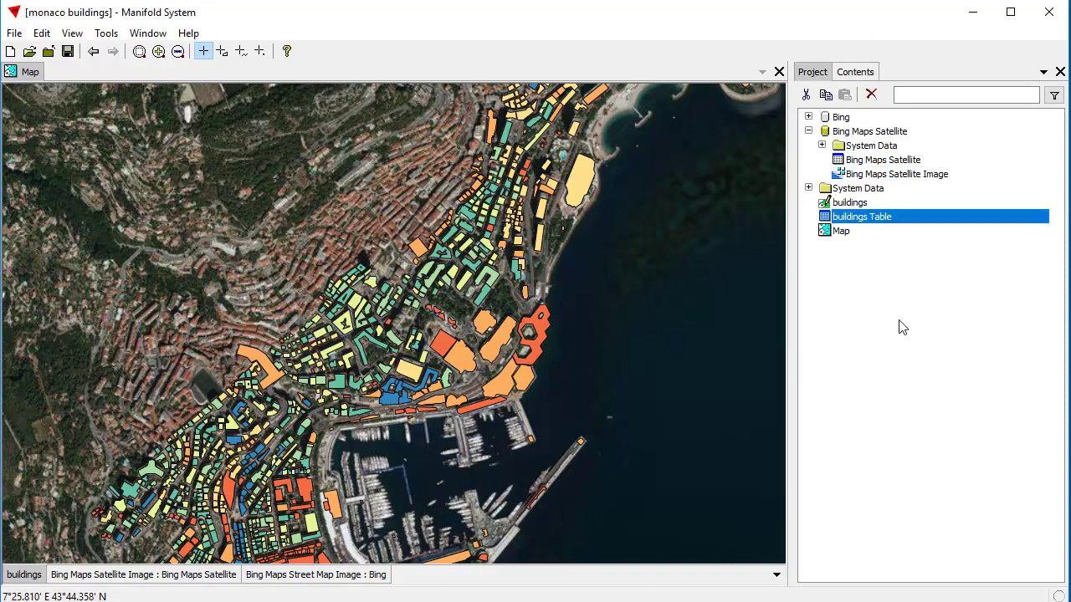
click(901, 338)
click(874, 203)
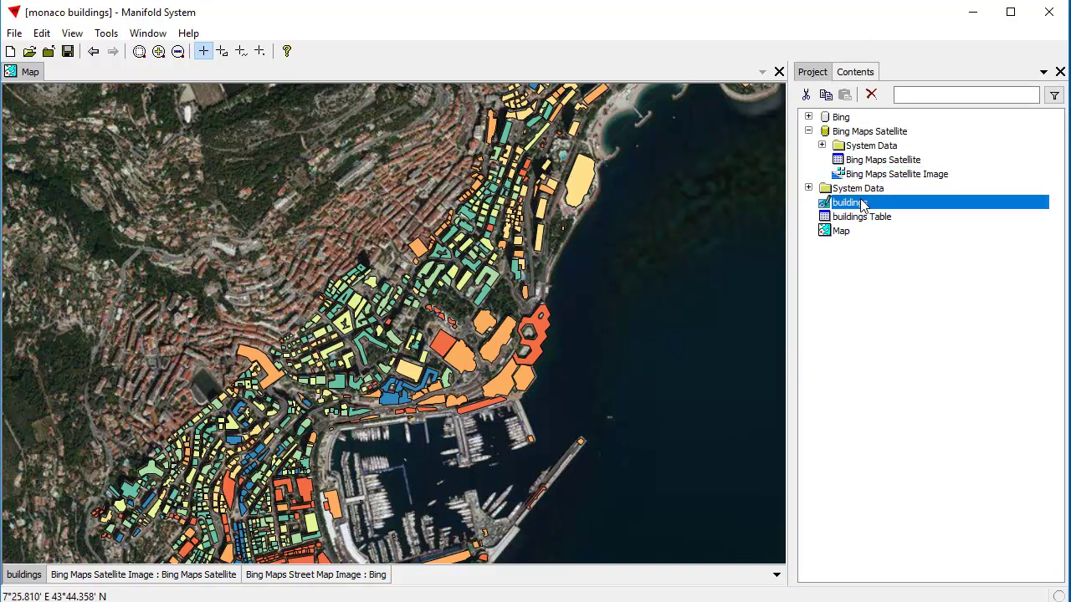
double_click(862, 130)
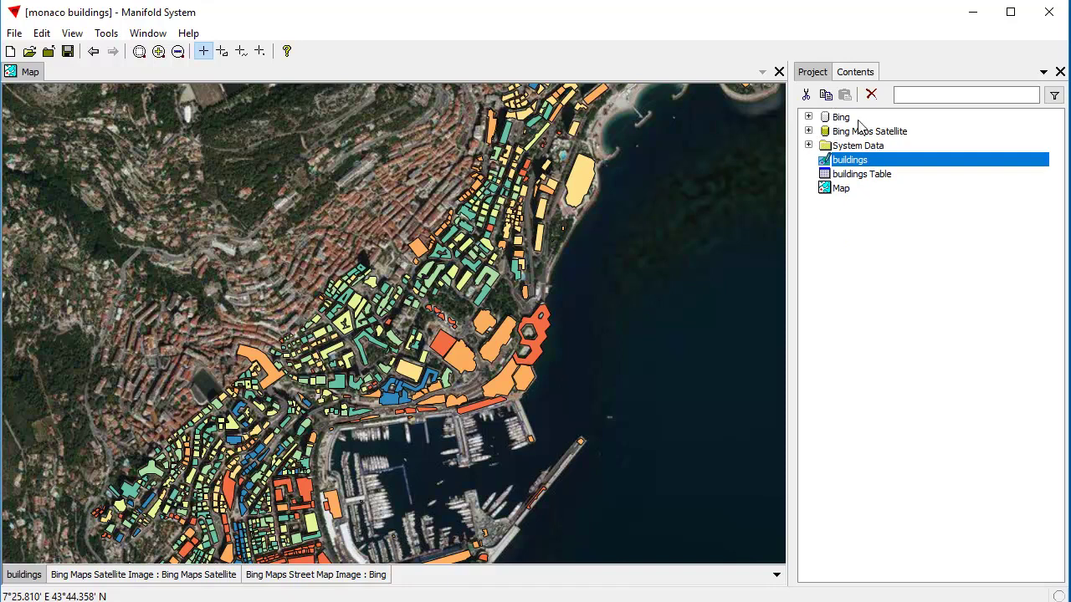
click(912, 314)
click(856, 165)
Step: Open the Edit Favorites list of favorite data sources
click(14, 33)
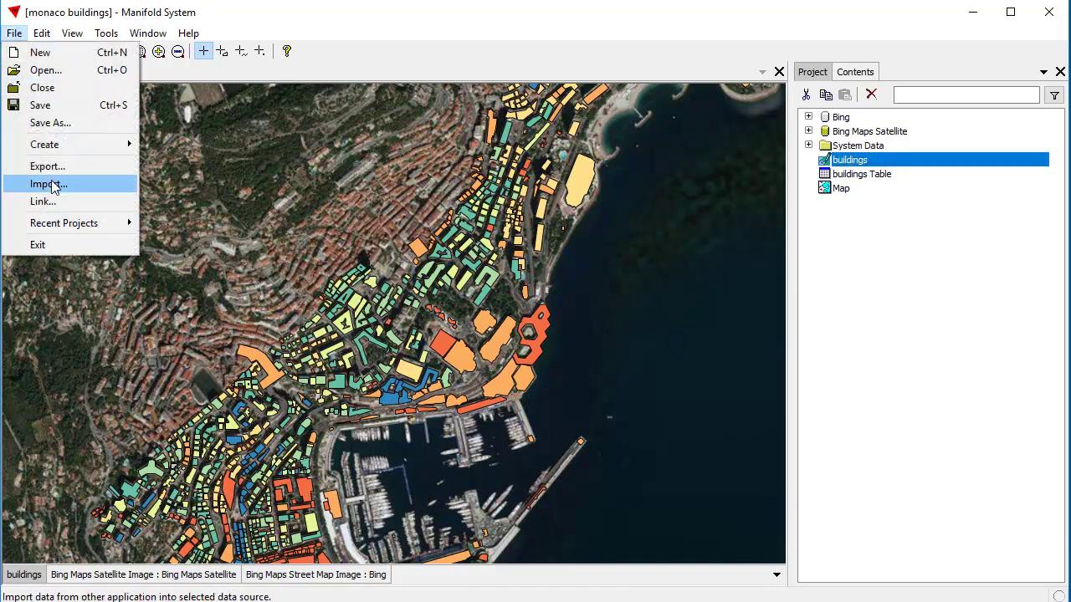
mouse_move(126, 146)
mouse_move(234, 309)
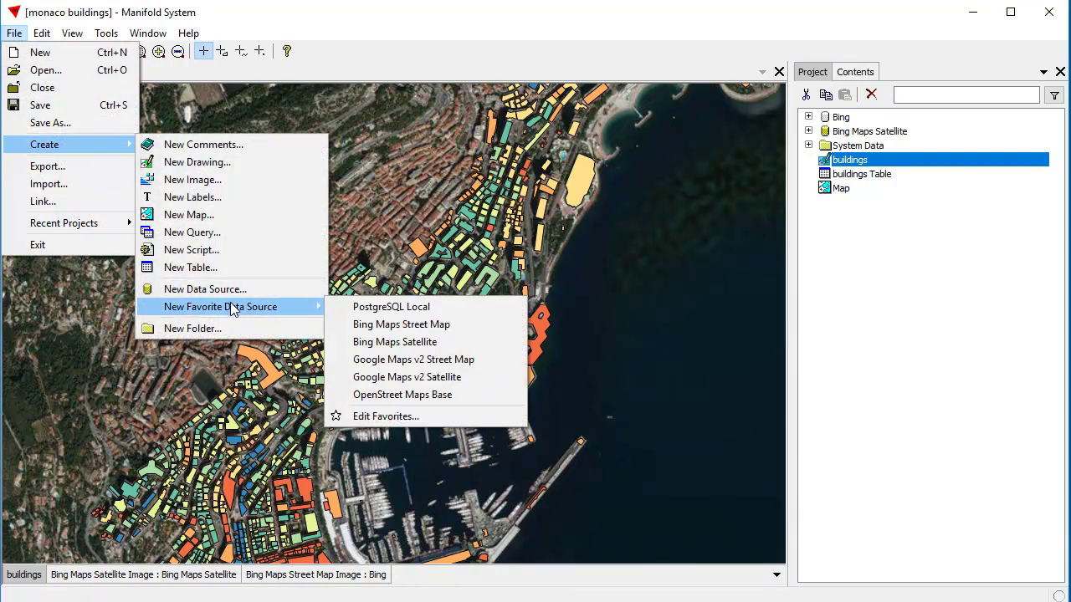
click(406, 419)
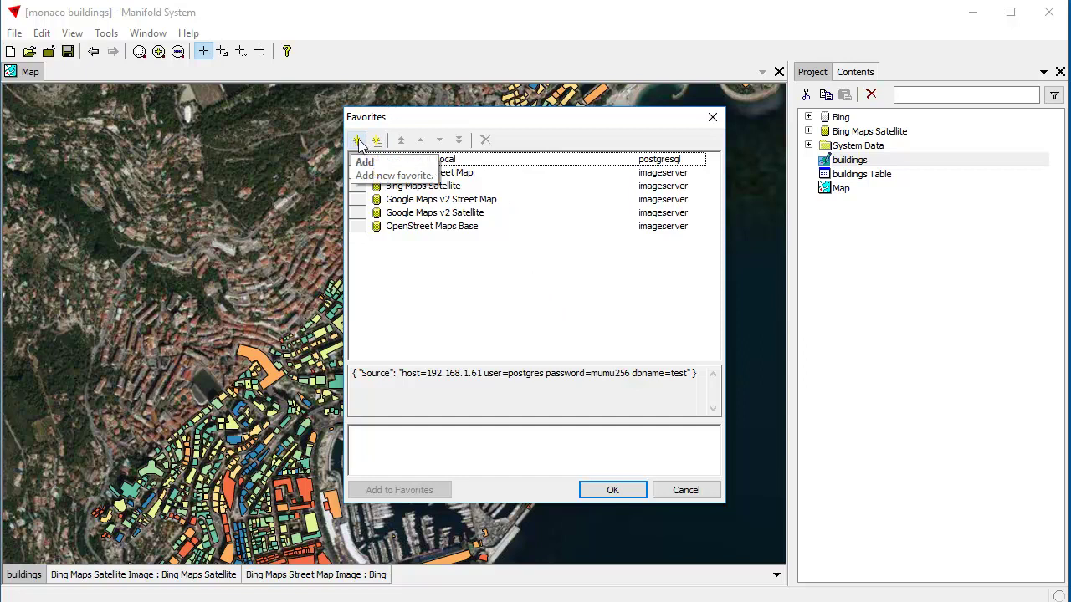
Step: Add a new favorite named REST, keeping its type as File: manifold
click(358, 144)
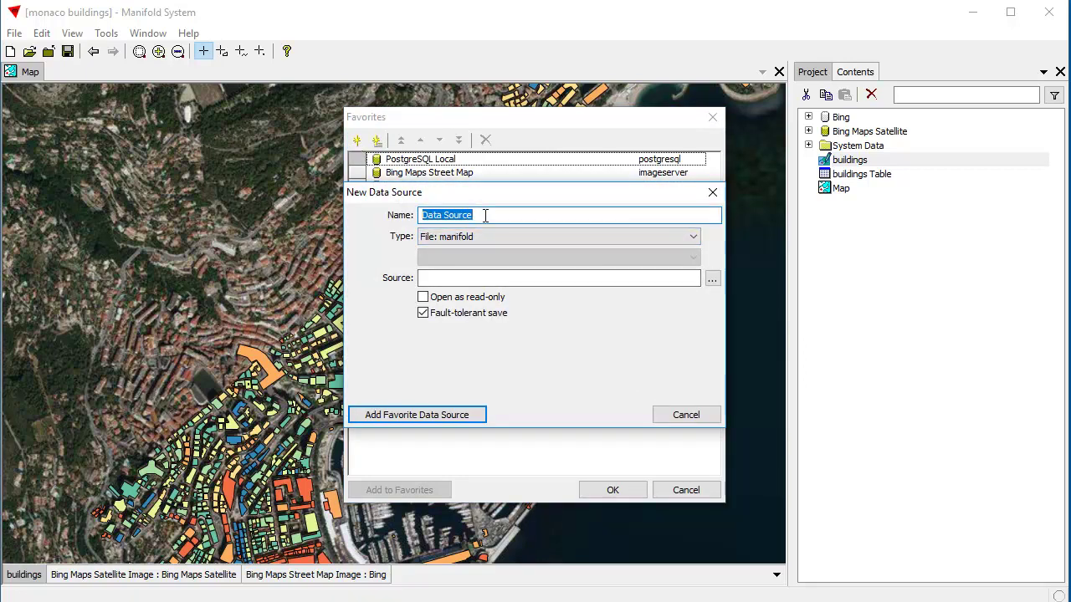
text(REST)
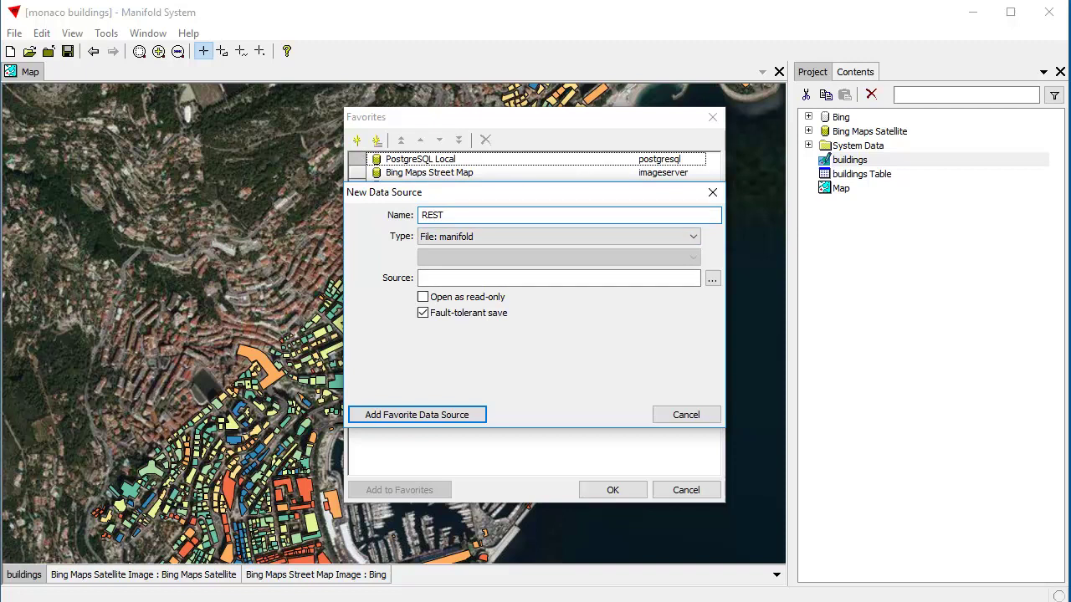
click(694, 236)
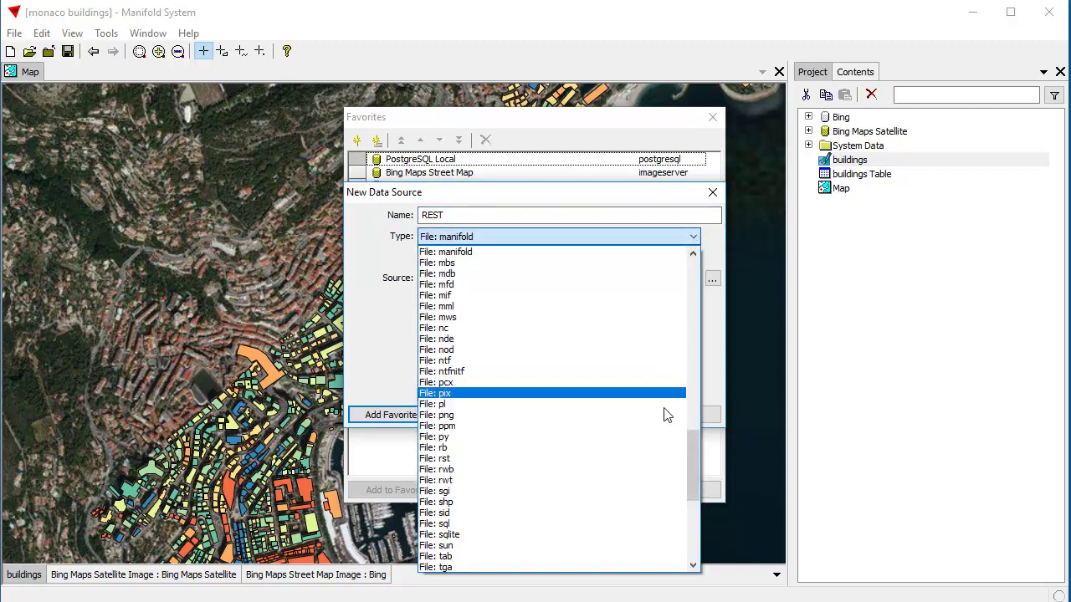
drag(692, 484, 700, 568)
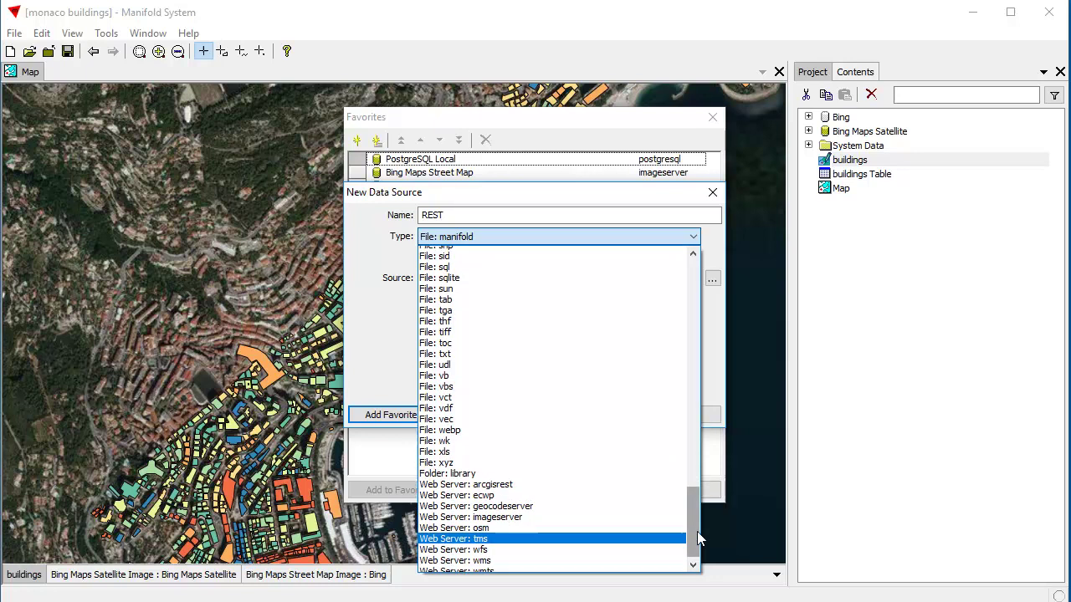
drag(697, 531, 702, 451)
click(474, 459)
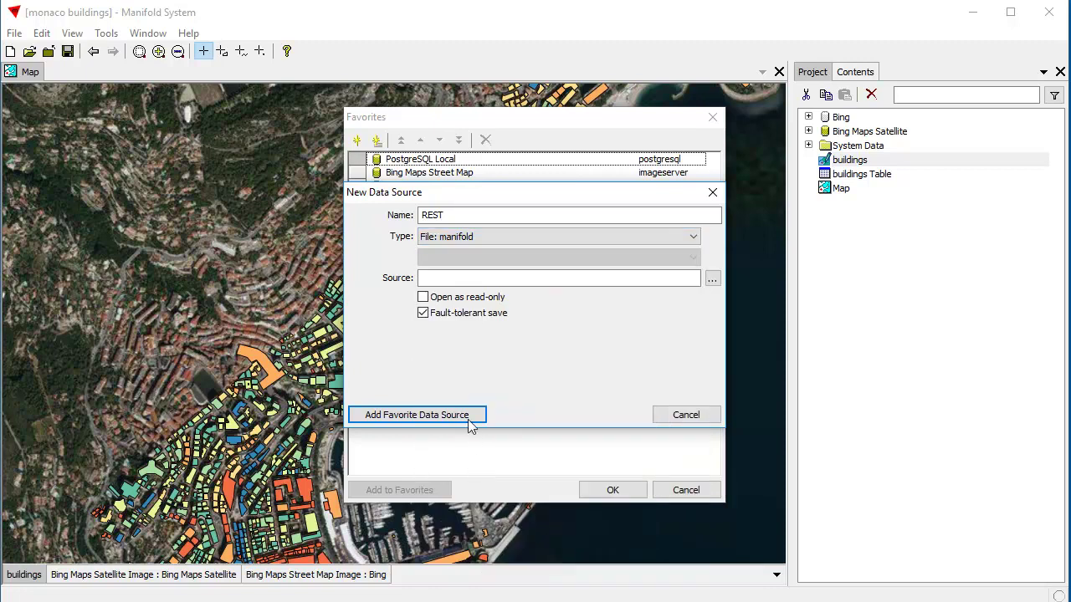
Step: Point REST at ArcGIS_REST_Servers.map, opened read-only, and add it as a favorite
click(712, 281)
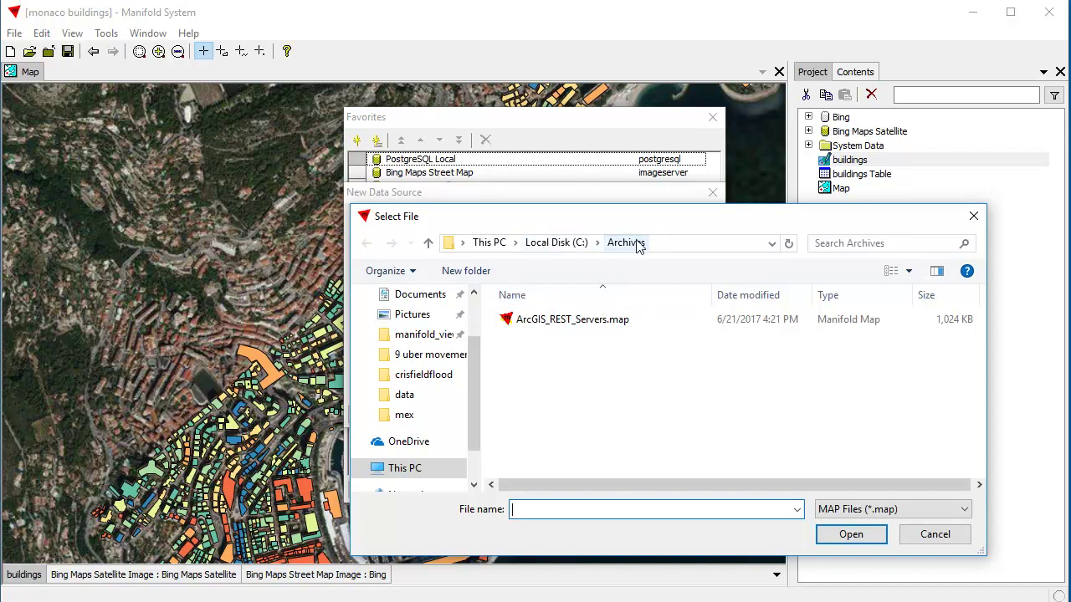
click(602, 318)
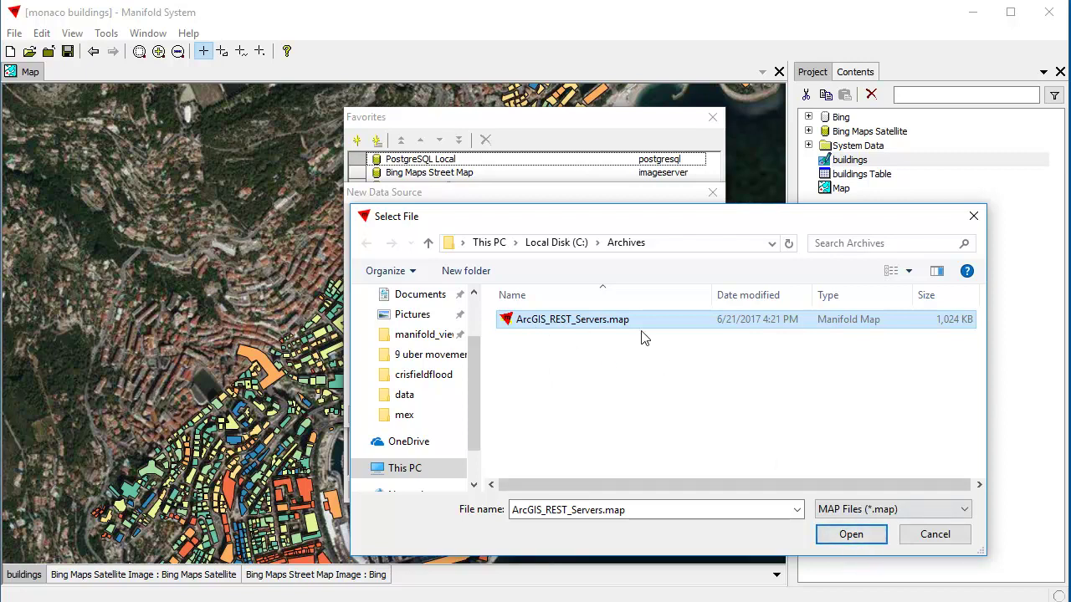
click(870, 536)
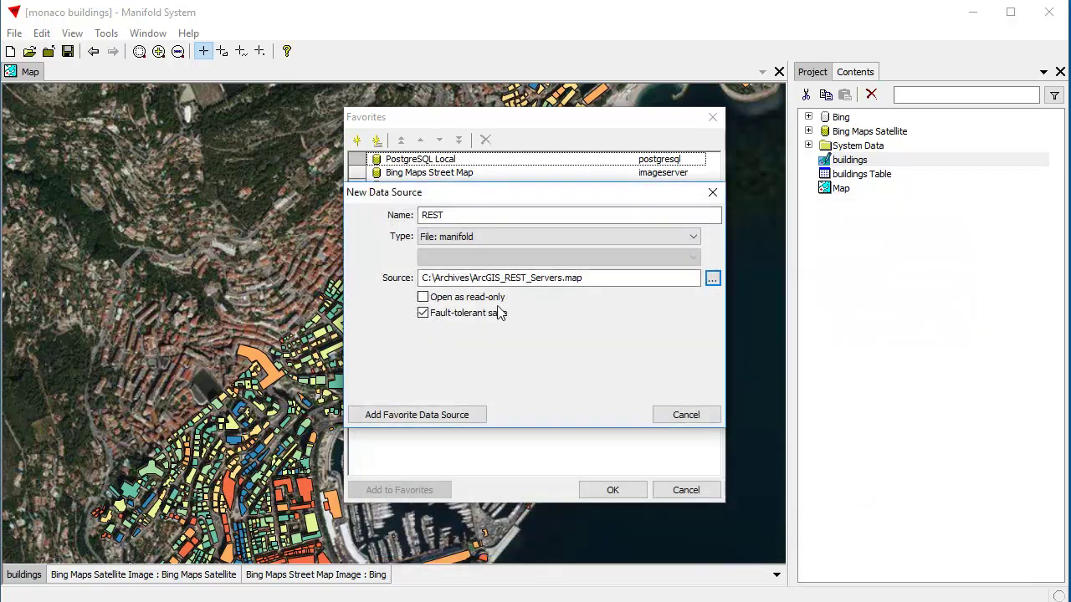
click(422, 297)
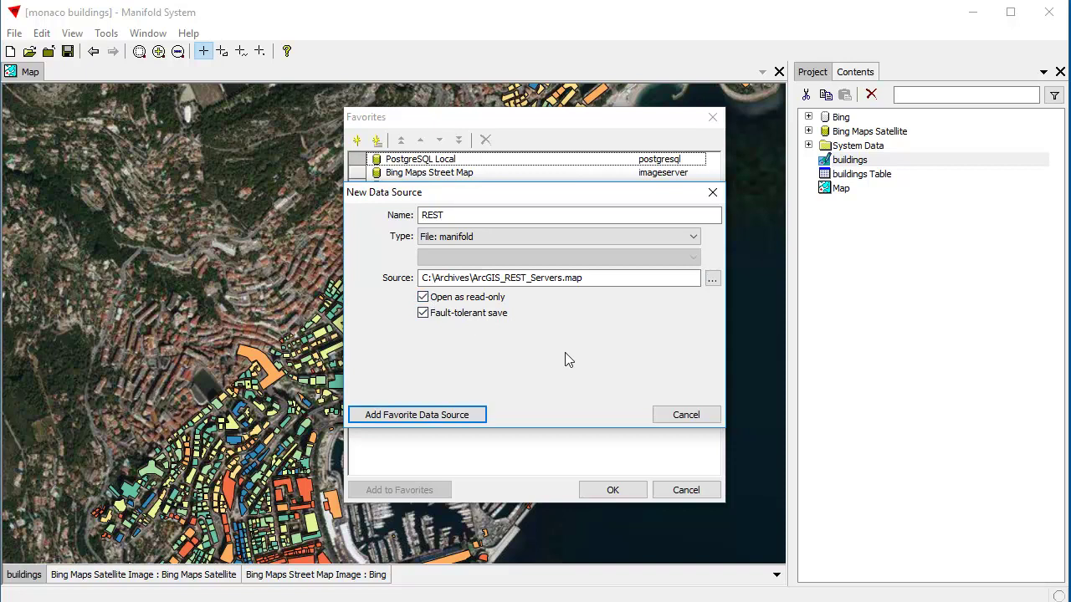
click(436, 416)
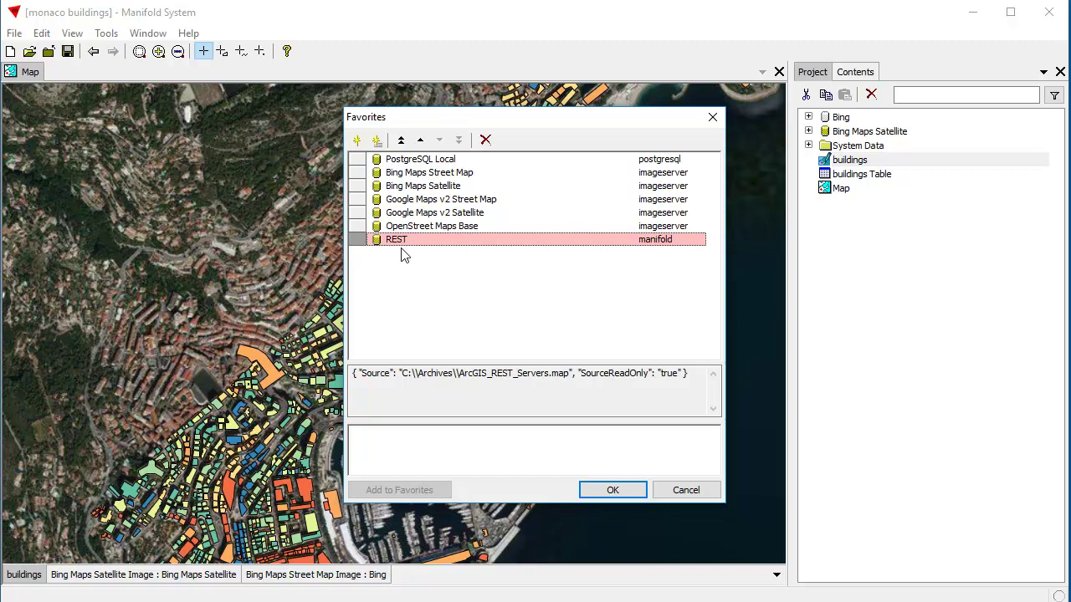
Step: Move REST to the top of the favorites and confirm with OK
click(401, 140)
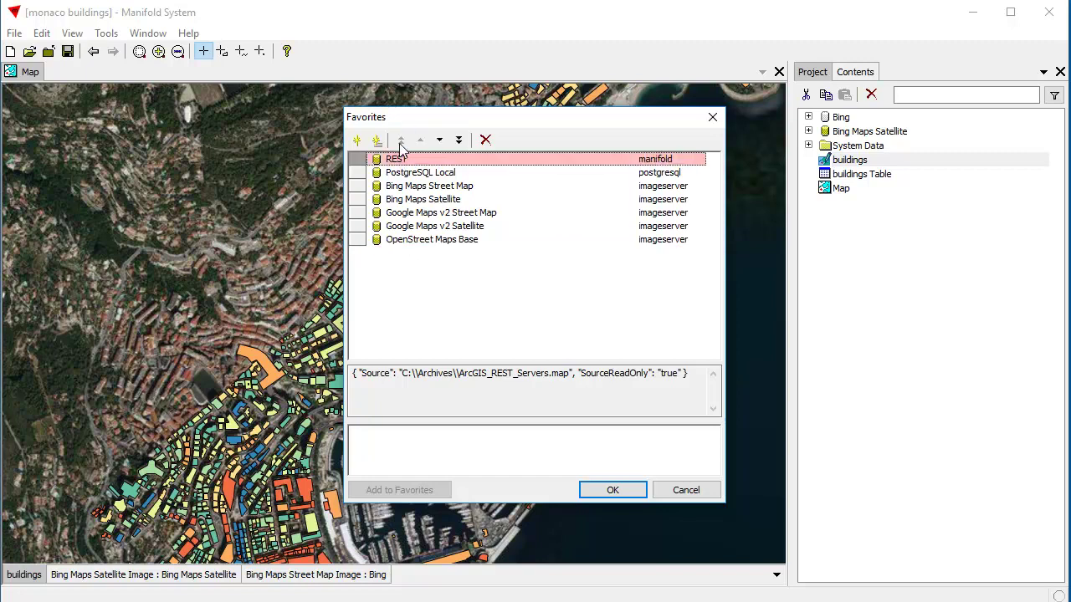
click(358, 161)
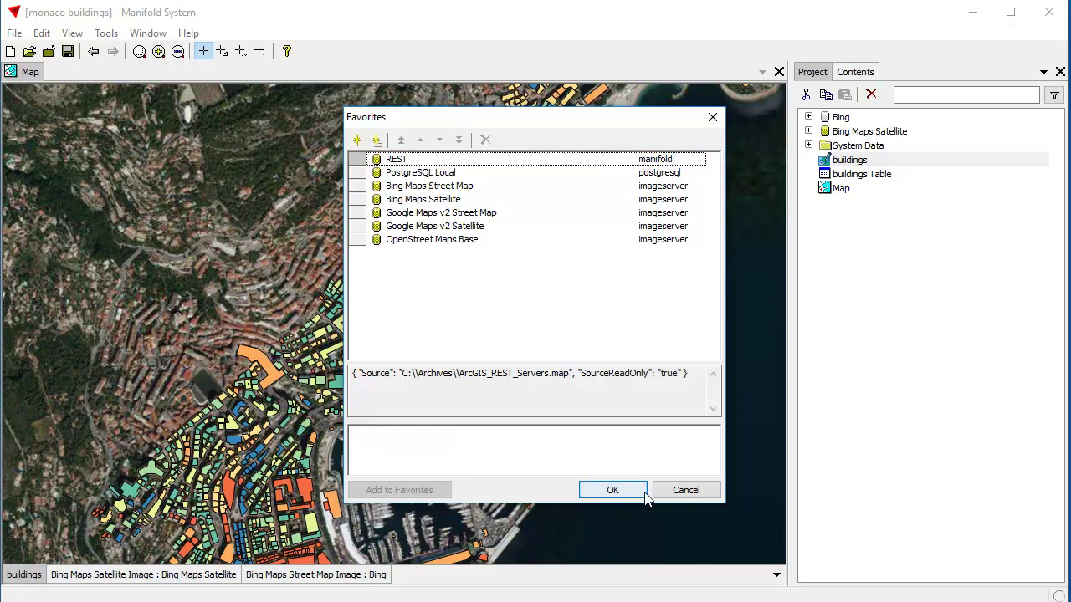
click(615, 491)
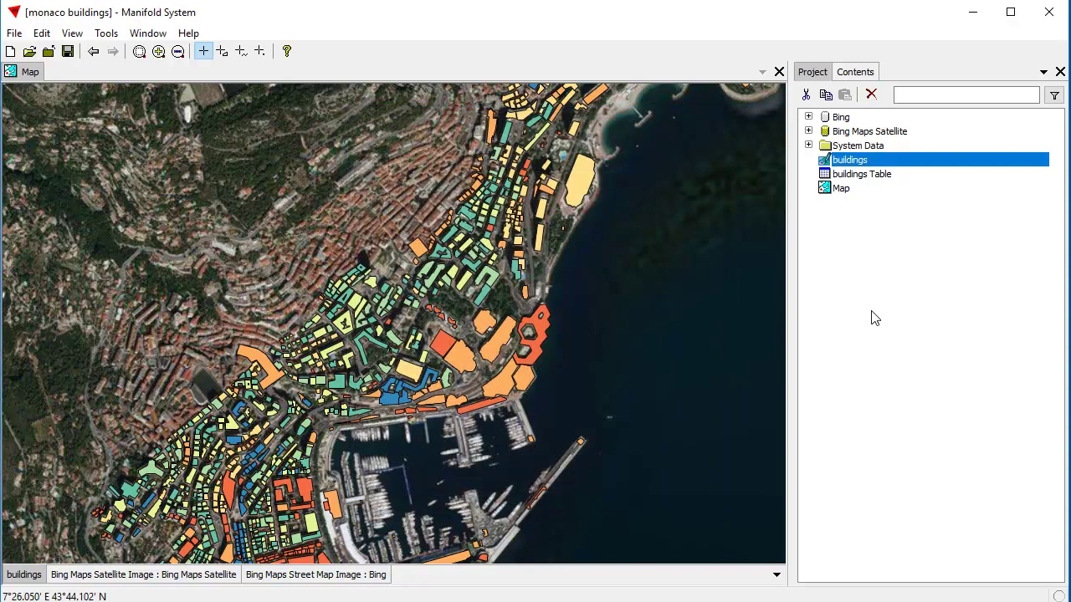
Step: Add the REST favorite to the project, expand its ESRI services, and activate the Bing image layer
right_click(840, 311)
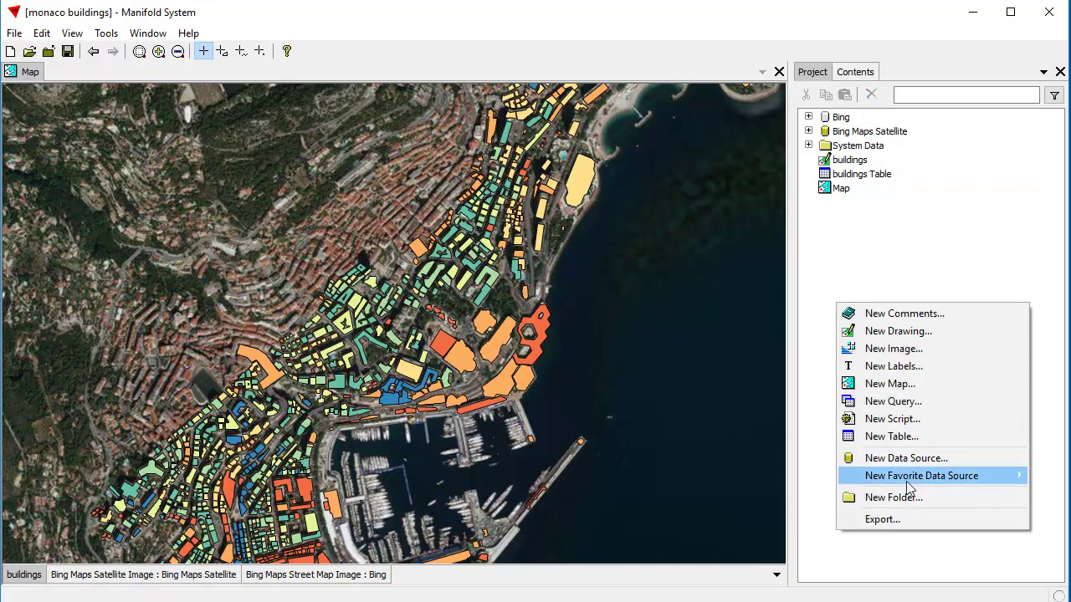
mouse_move(887, 476)
click(716, 475)
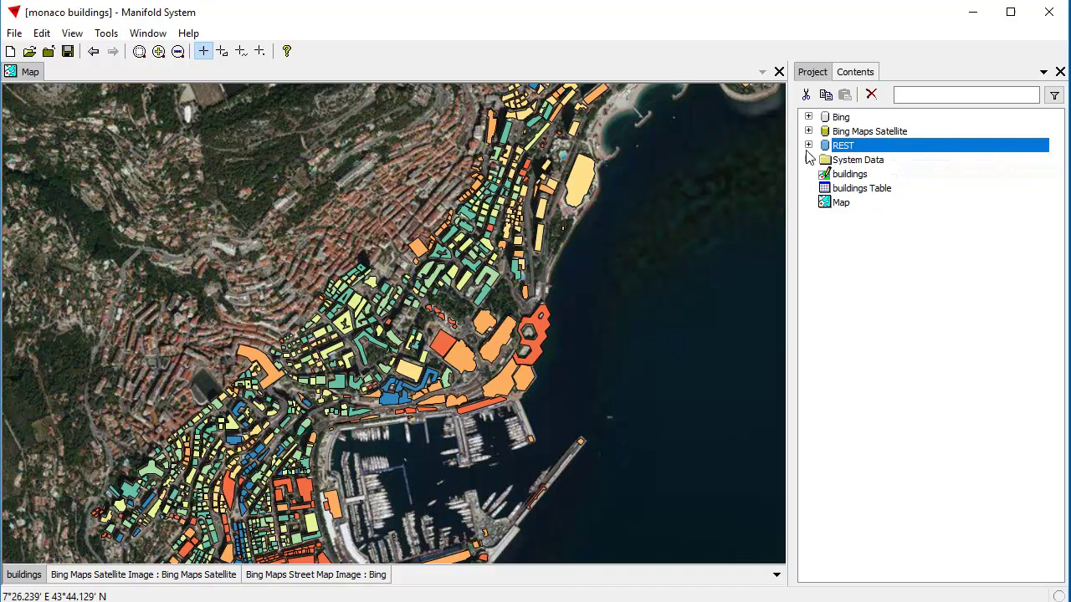
click(808, 145)
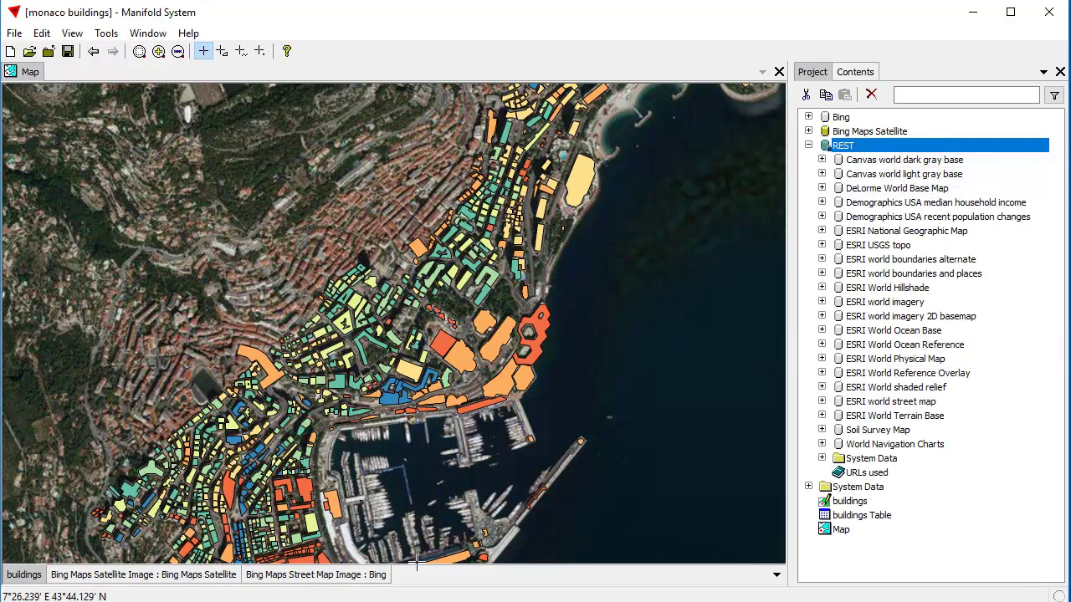
click(171, 577)
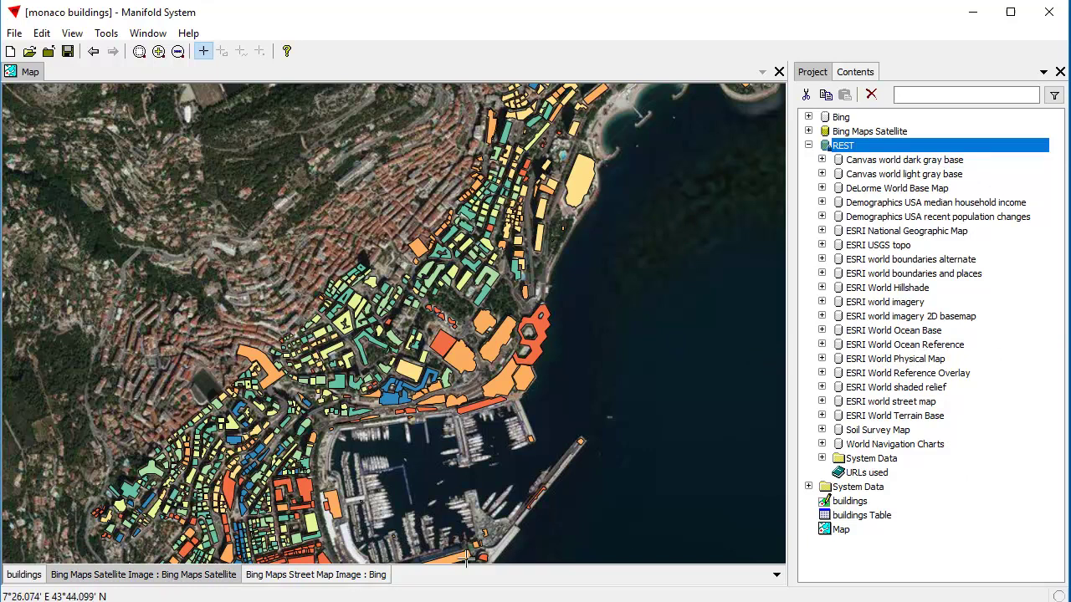
Step: Hide Bing Maps Satellite, drag Canvas world dark gray base's Layers Image onto the map, and recentre on Monaco
shift+click(216, 576)
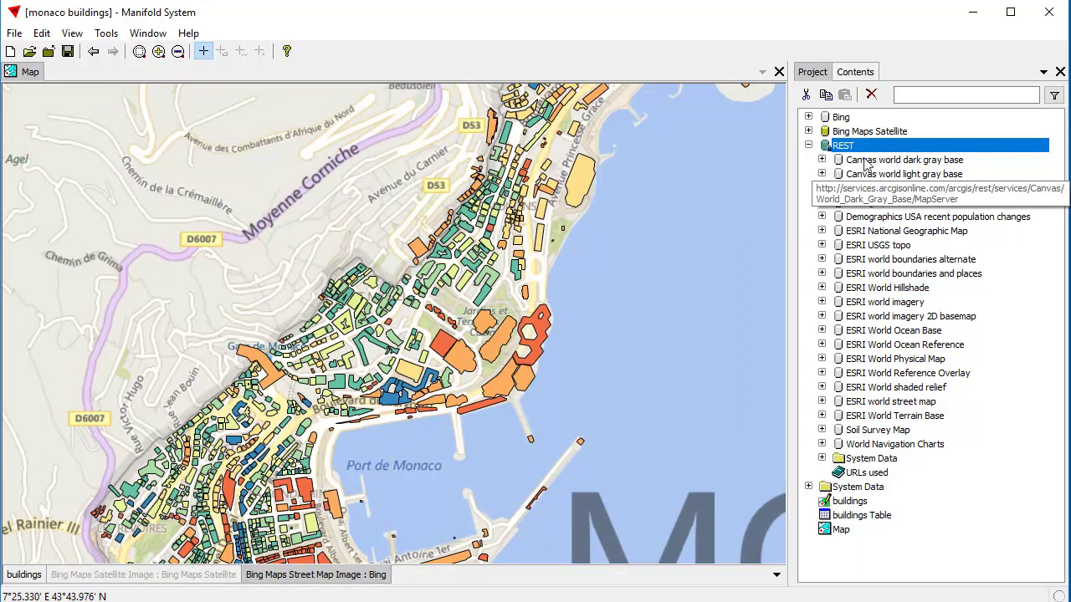
click(890, 163)
click(822, 160)
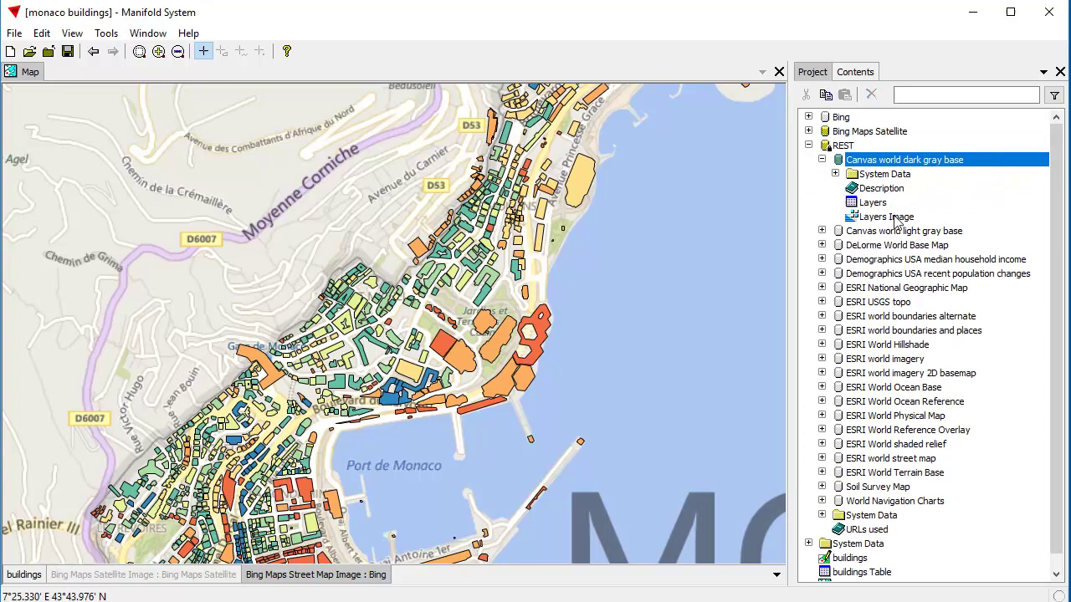
drag(895, 220, 667, 337)
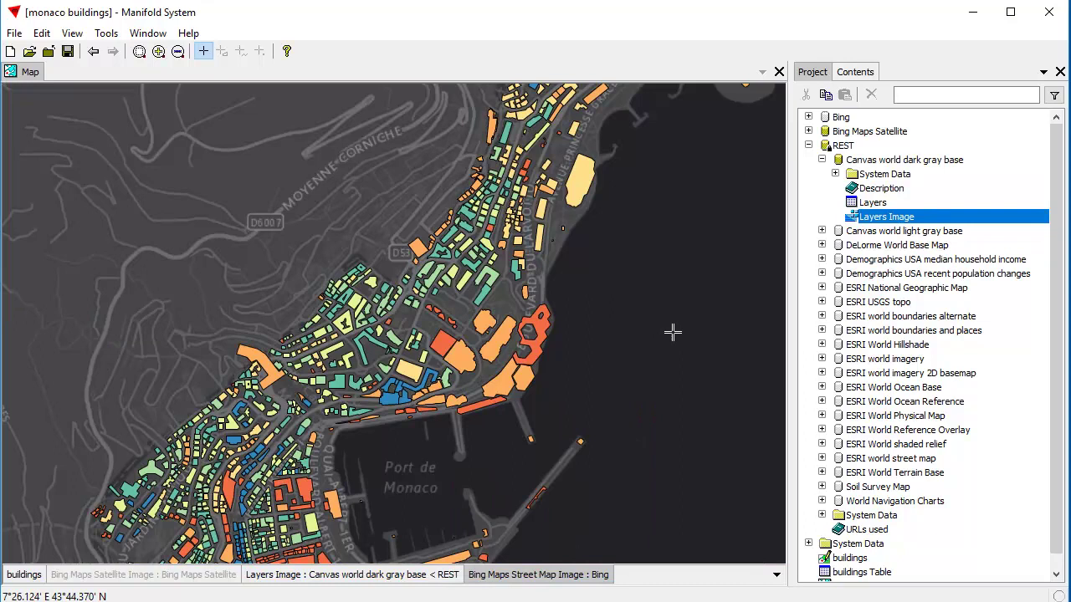
scroll(502, 382, down, 1)
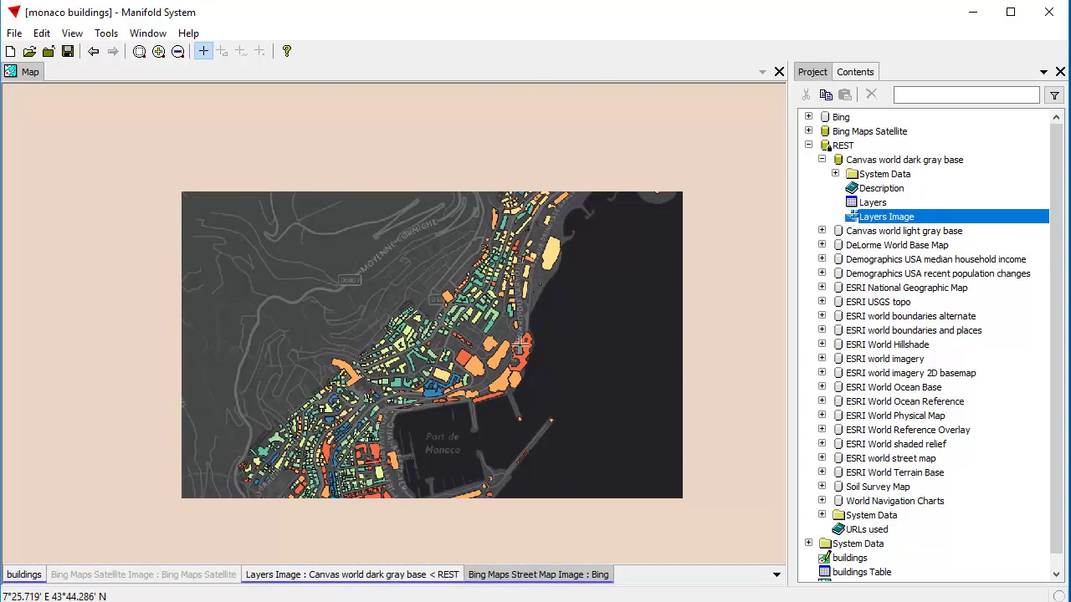
drag(573, 386, 535, 337)
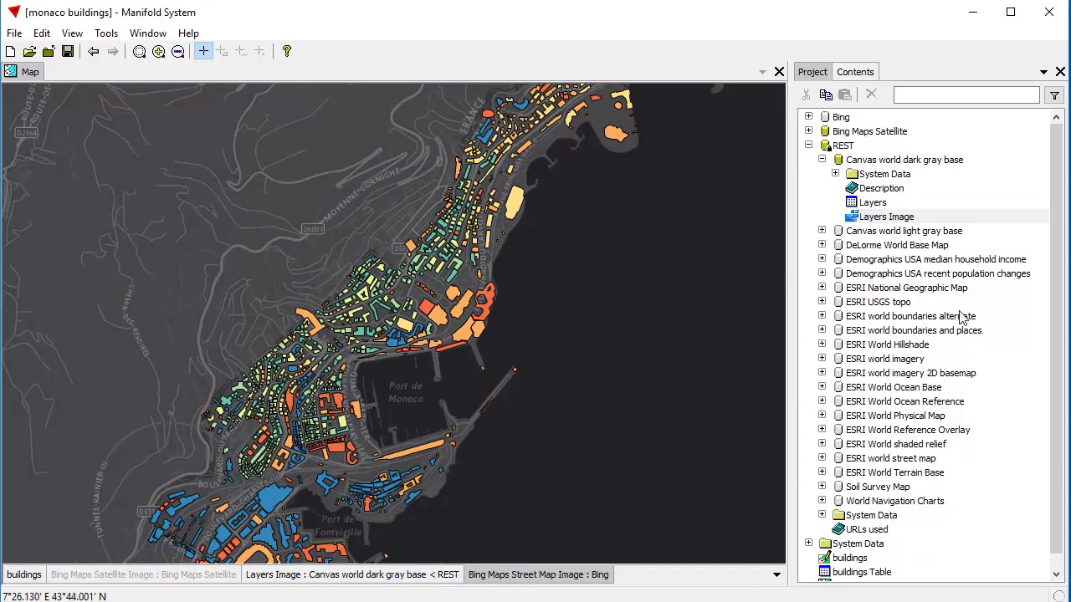
Step: Drag ESRI world imagery's Layers Image onto the map, zoom in on the buildings, and show the layer list
click(822, 359)
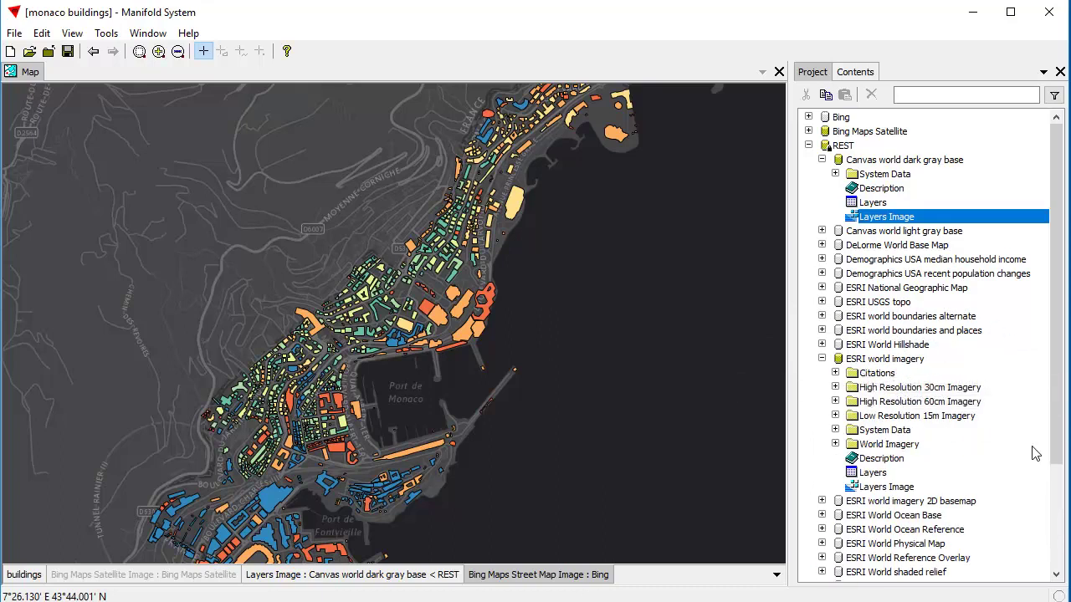
click(420, 577)
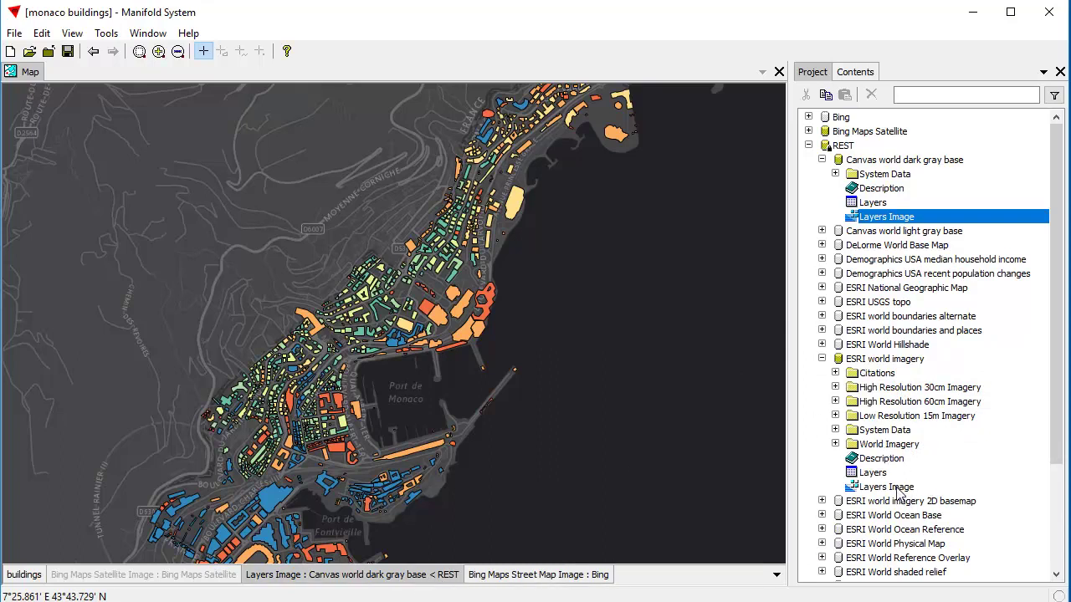
drag(897, 491, 612, 456)
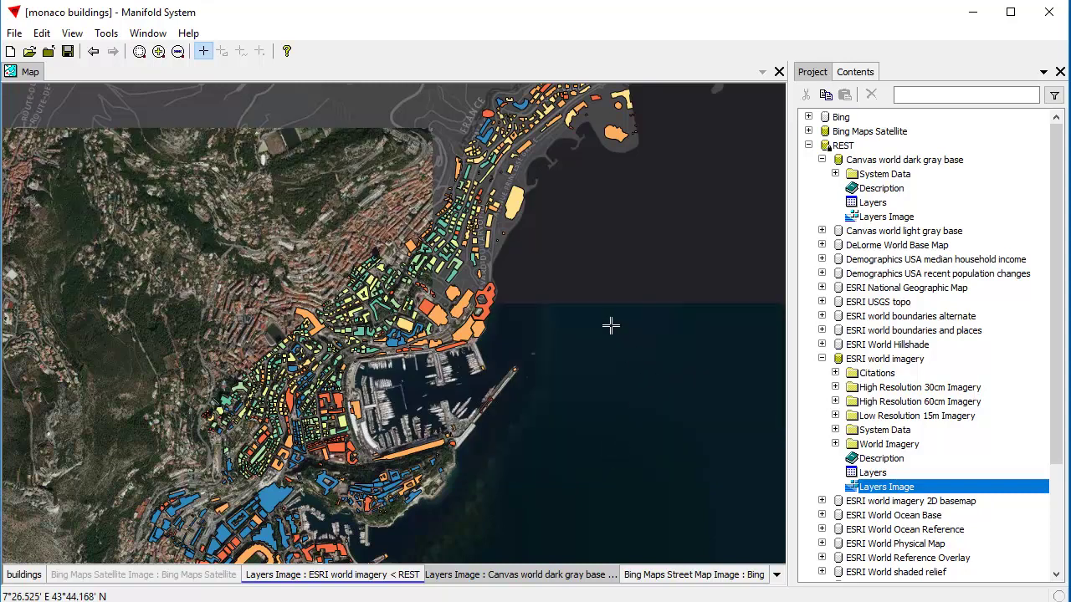
click(317, 307)
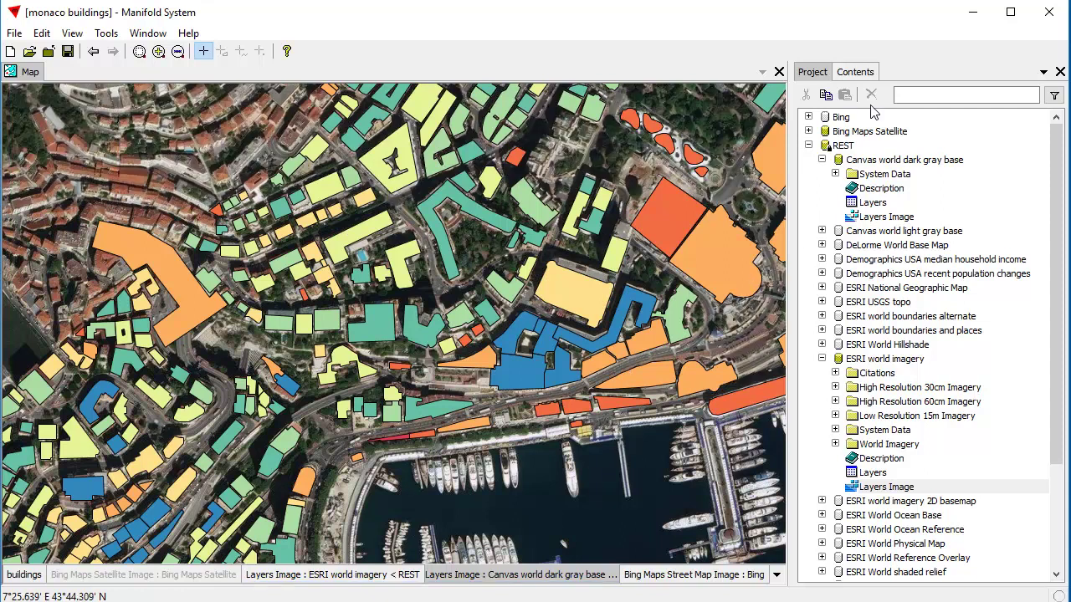
click(857, 73)
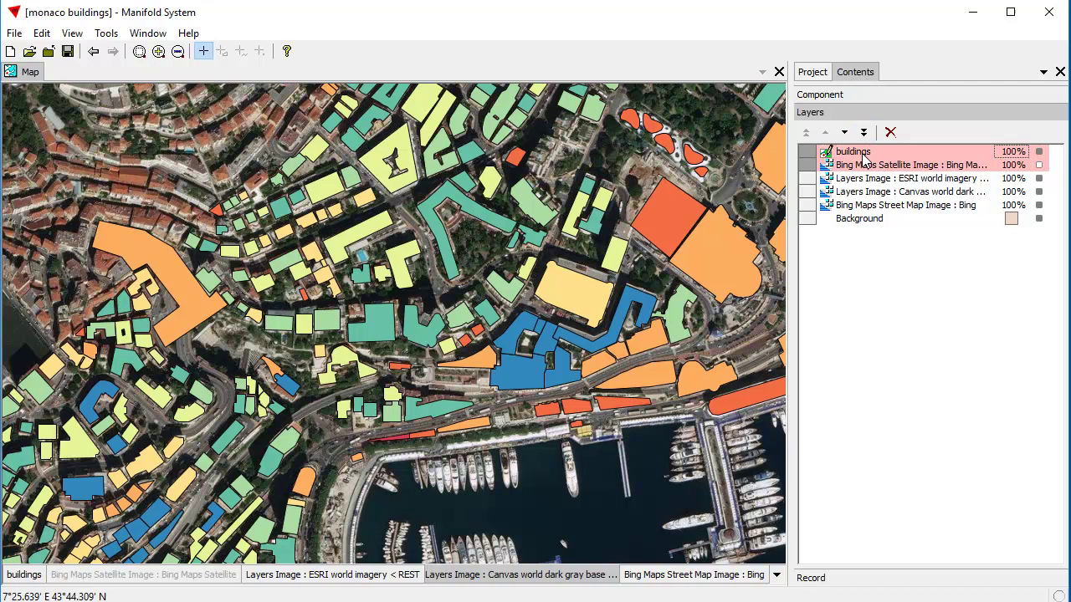
Step: Drop buildings below Bing Maps Satellite and show the Yacht Club de Monaco record (mfd_id 960)
click(853, 245)
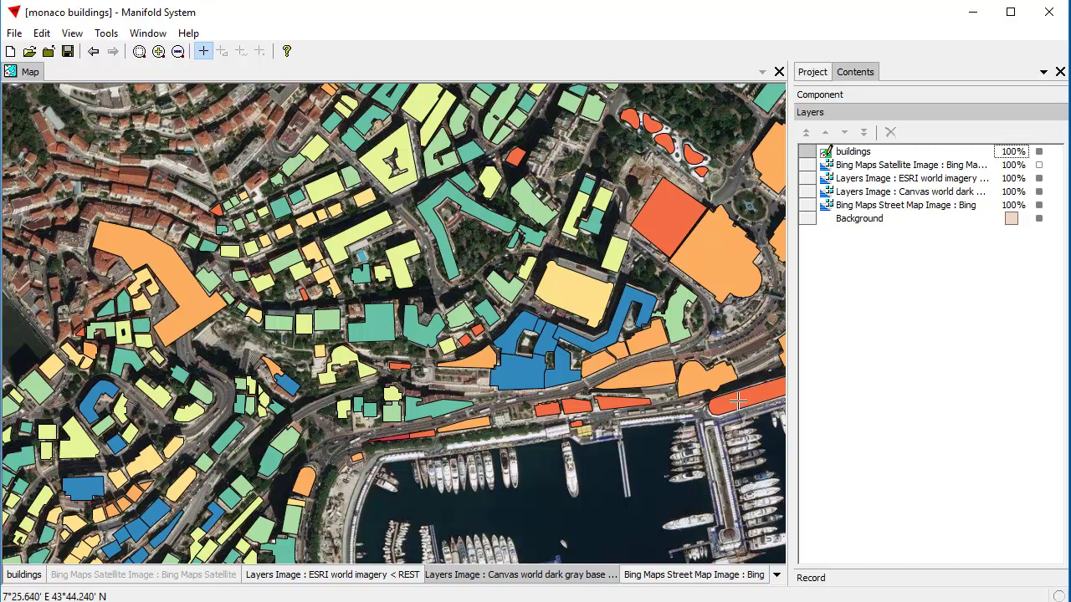
drag(23, 579, 214, 576)
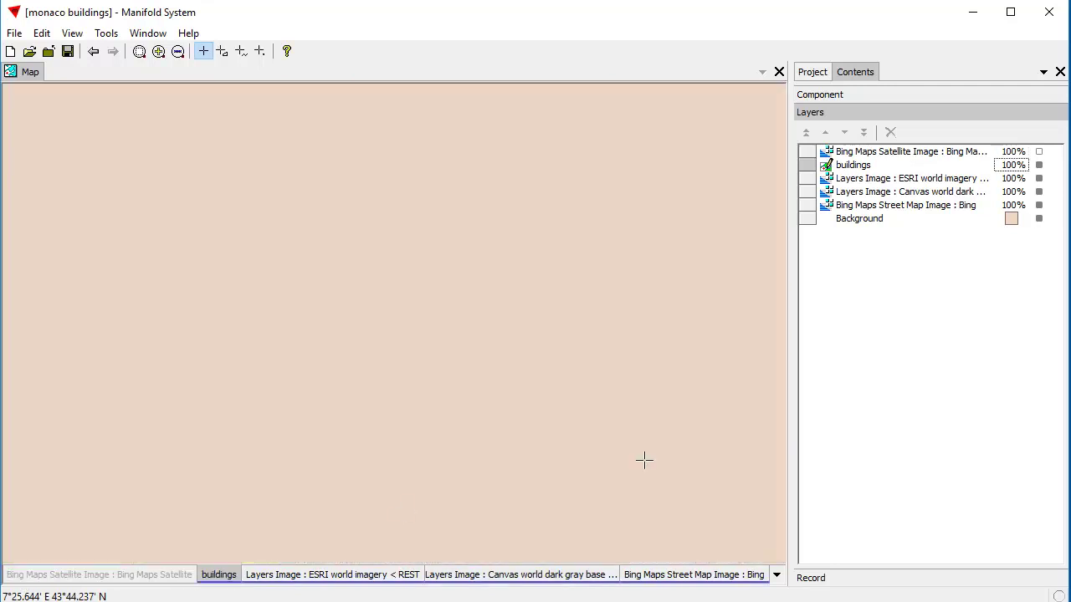
click(758, 398)
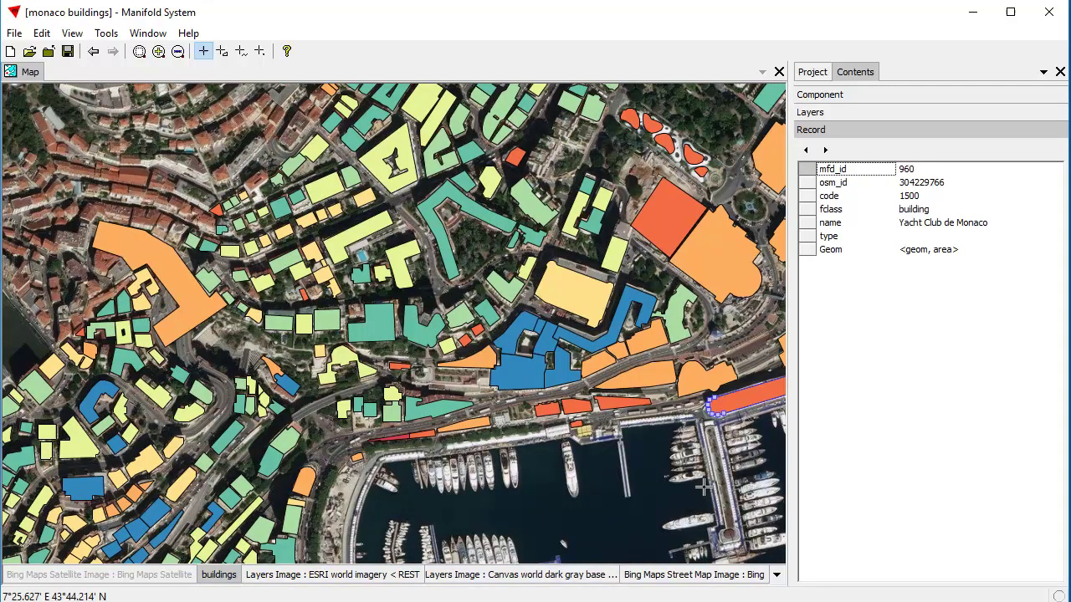
drag(705, 445, 496, 449)
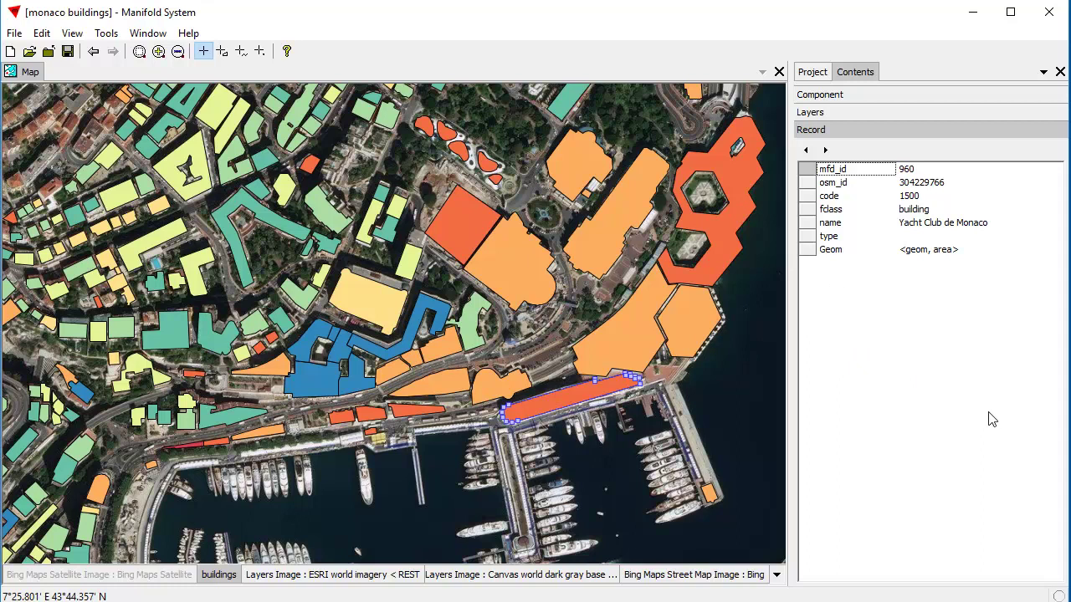
Step: Open eg import ddf dem SDTS altitude palette.map without saving the Monaco project changes
click(15, 32)
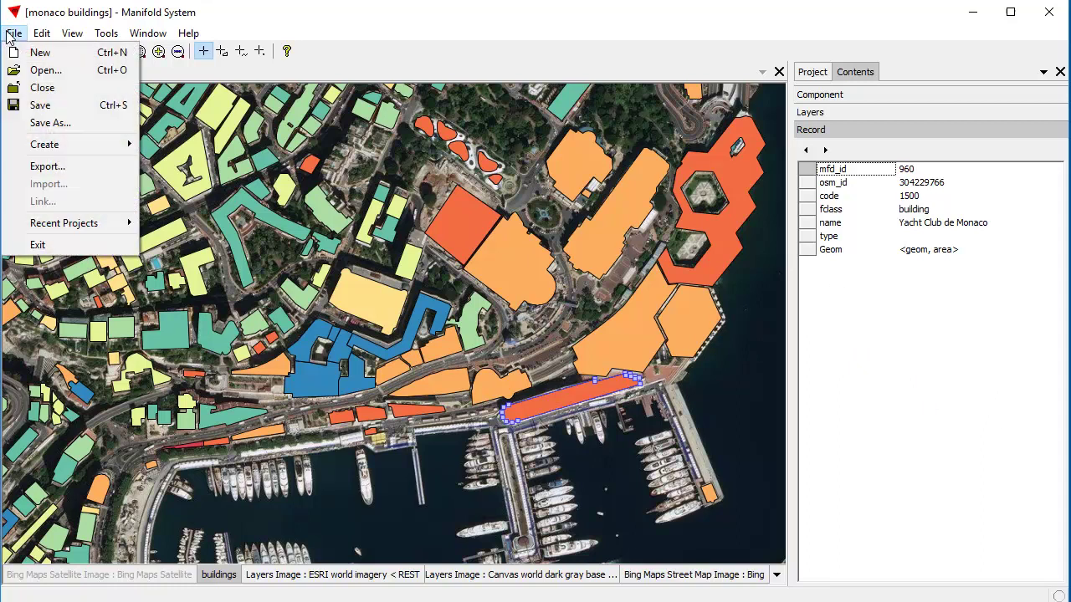
click(33, 71)
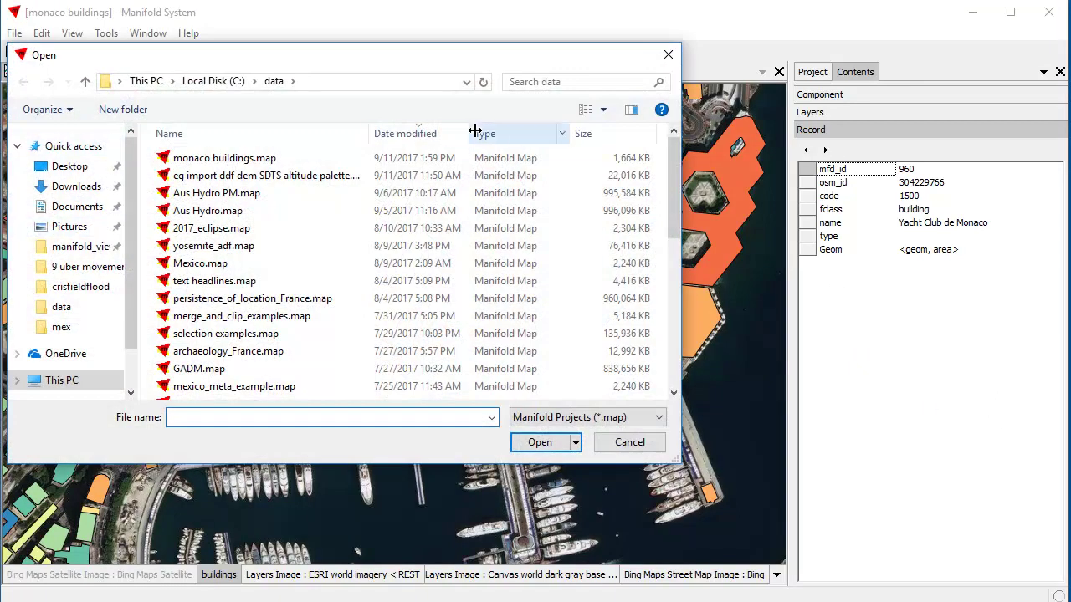
click(321, 177)
click(548, 446)
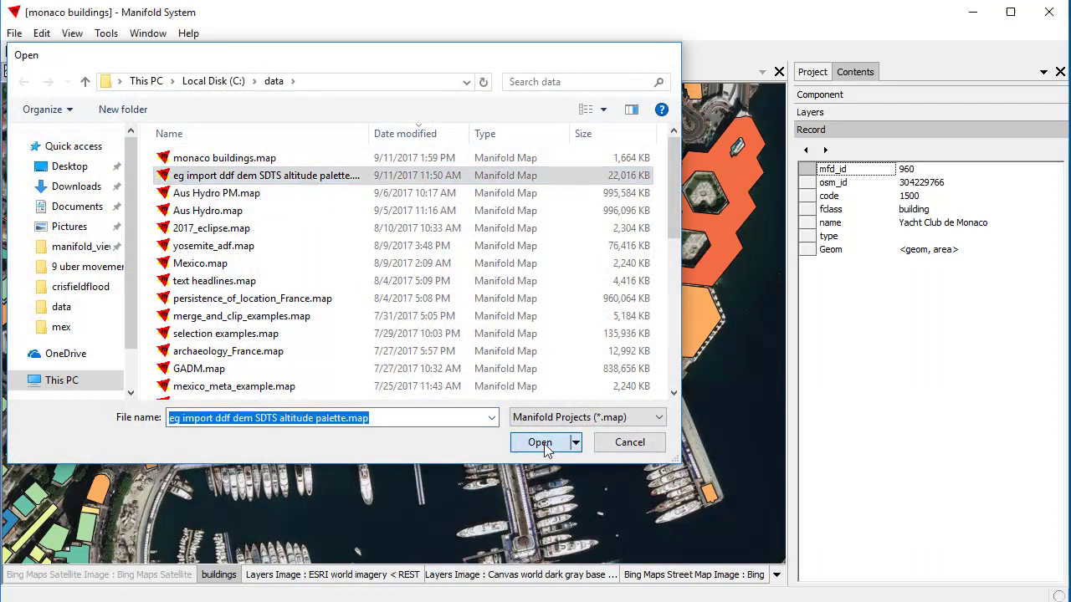
click(544, 400)
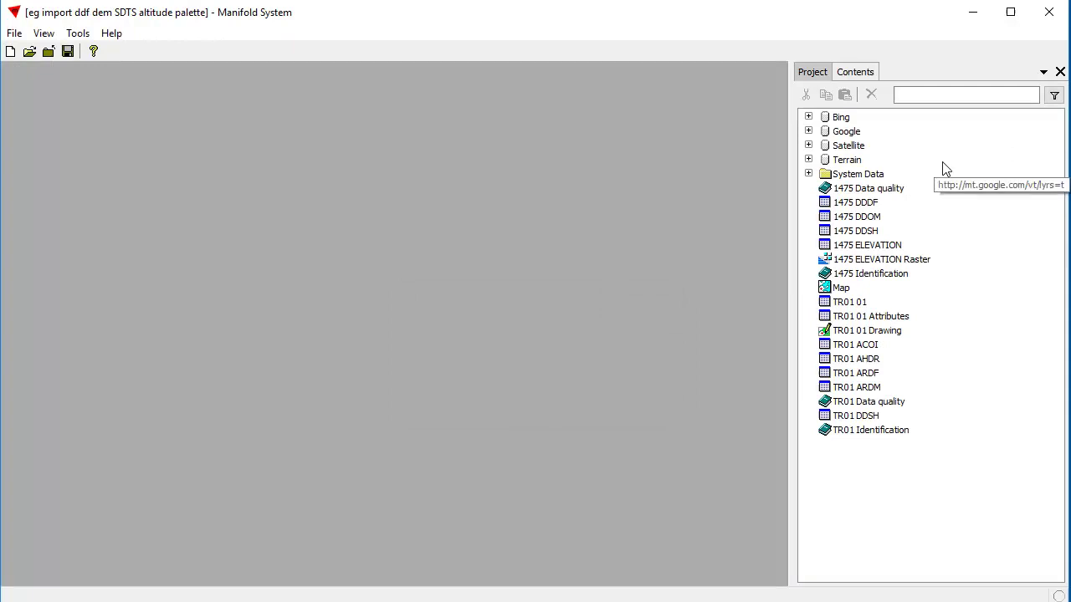
Step: Open Map, zoom to the 1475 ELEVATION Raster, and box-zoom onto the Livermore relief
double_click(848, 291)
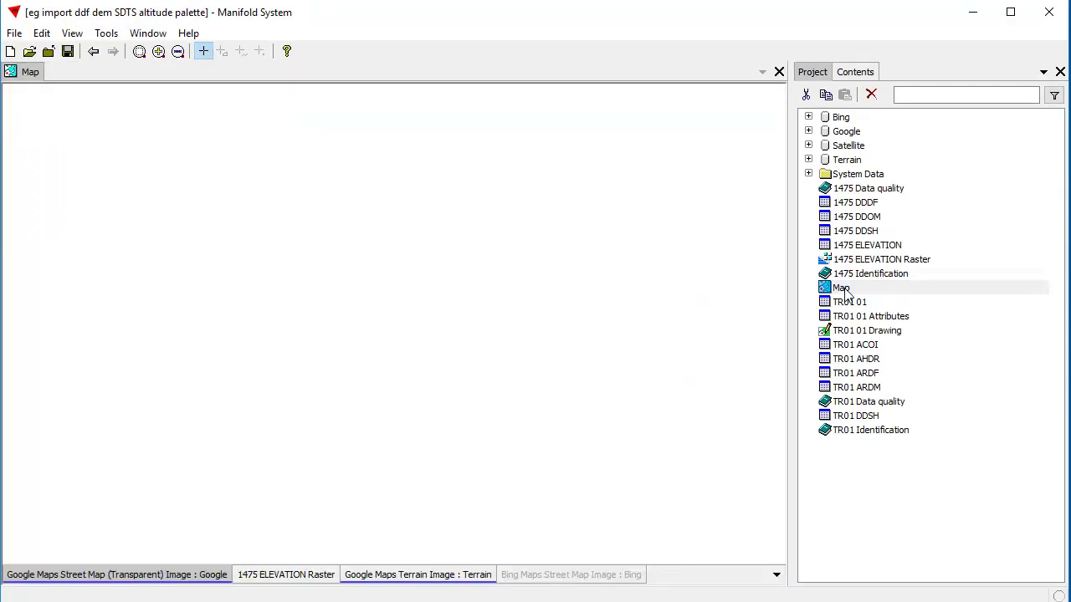
right_click(283, 577)
click(322, 442)
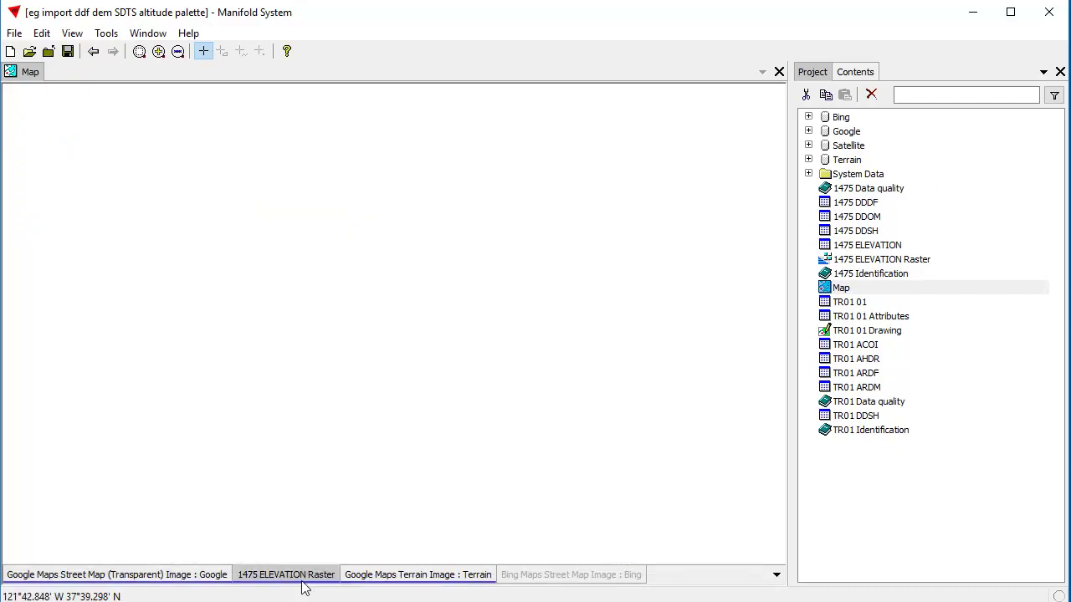
scroll(577, 363, down, 1)
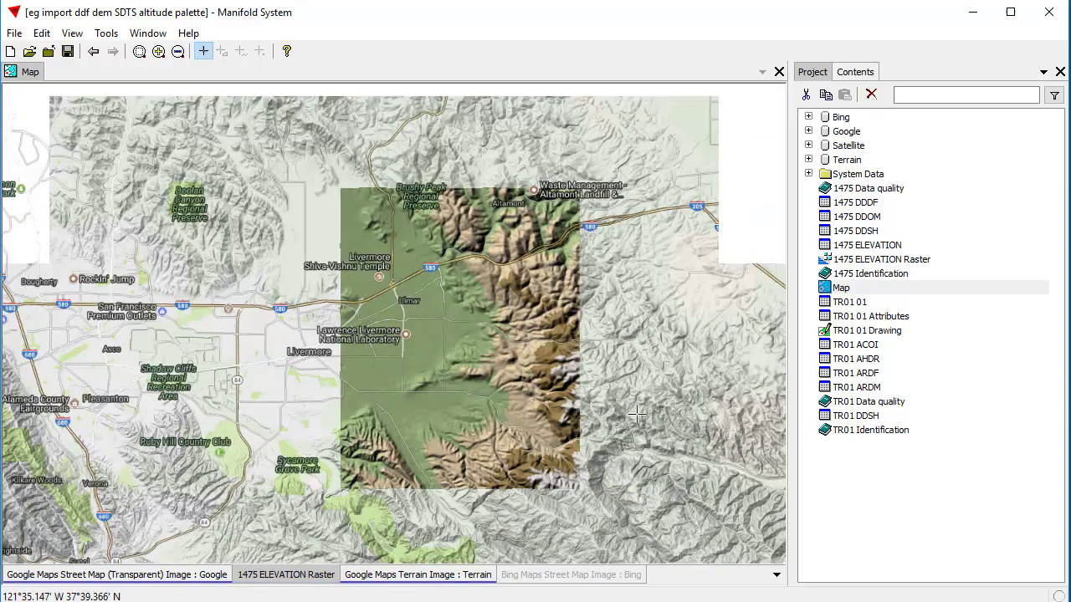
drag(650, 377, 538, 364)
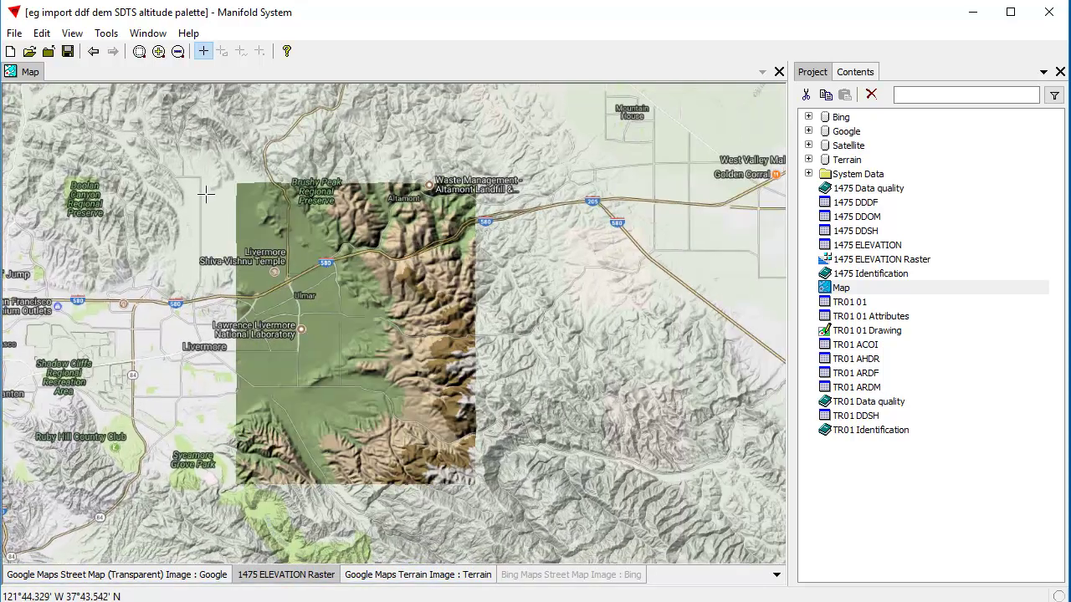
scroll(197, 387, up, 1)
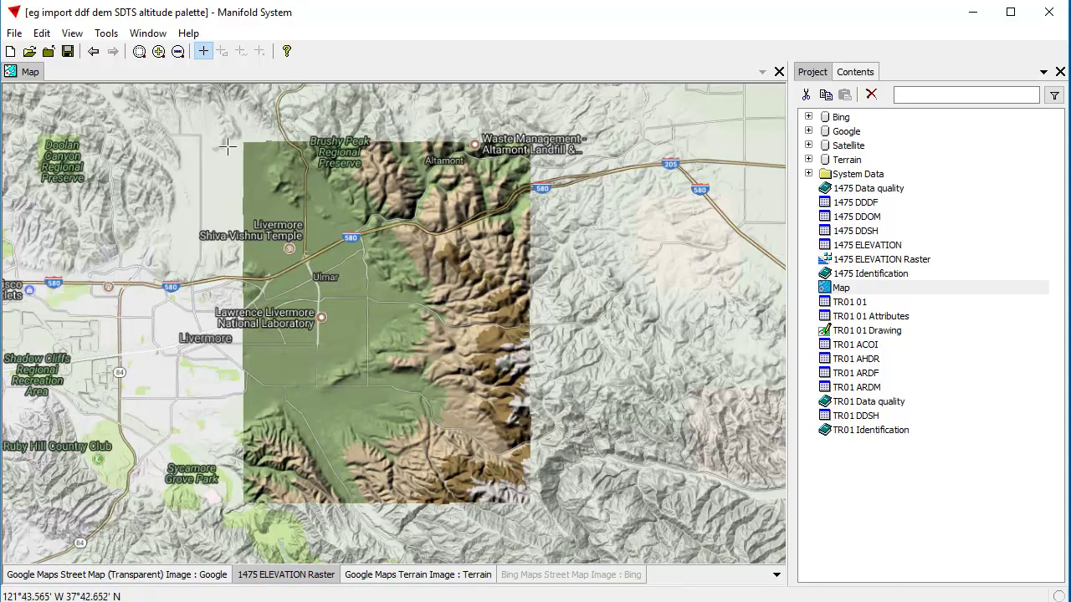
drag(214, 113, 583, 536)
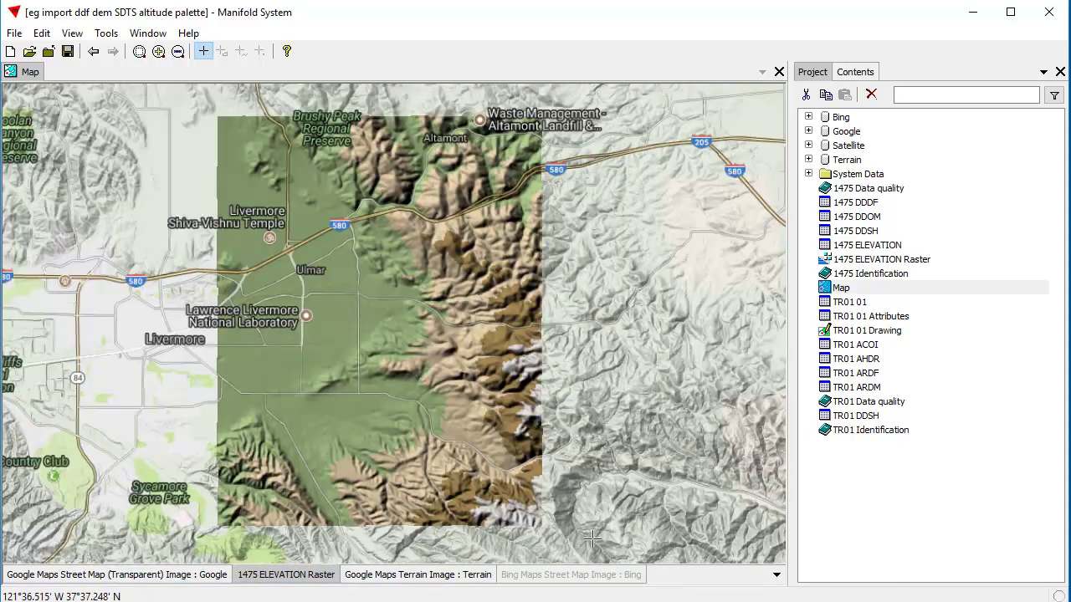
Step: Enter 50 as the 1475 ELEVATION Raster layer's opacity in the Layers list
click(854, 71)
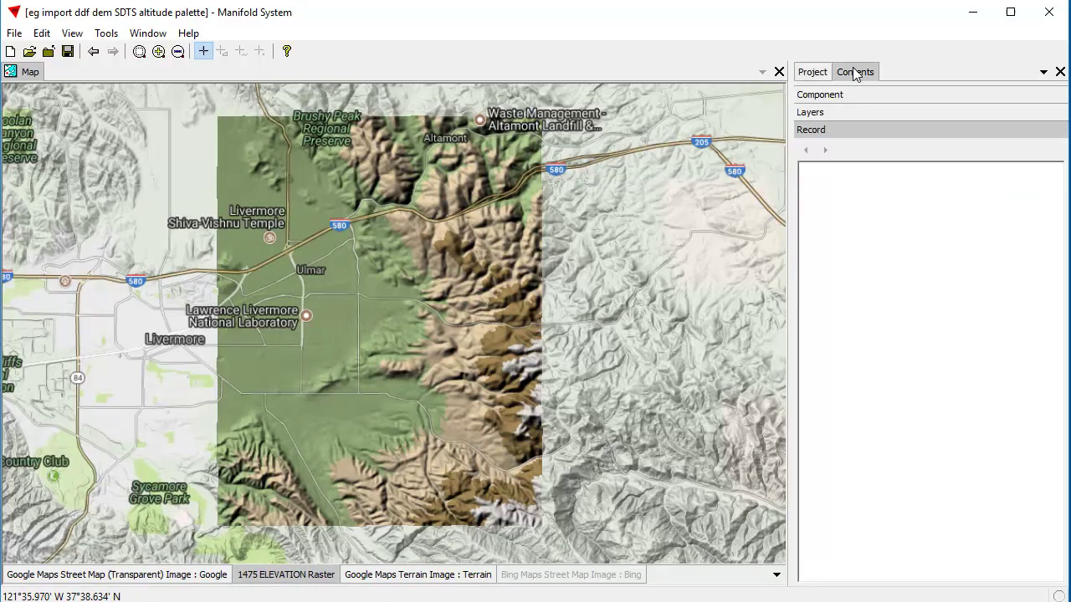
click(855, 112)
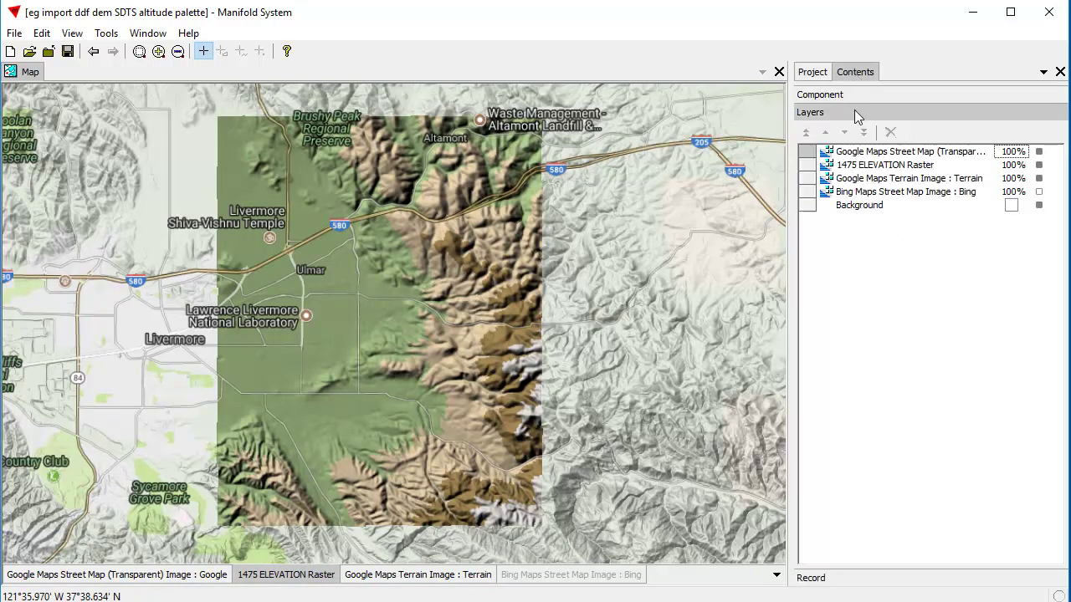
click(1010, 166)
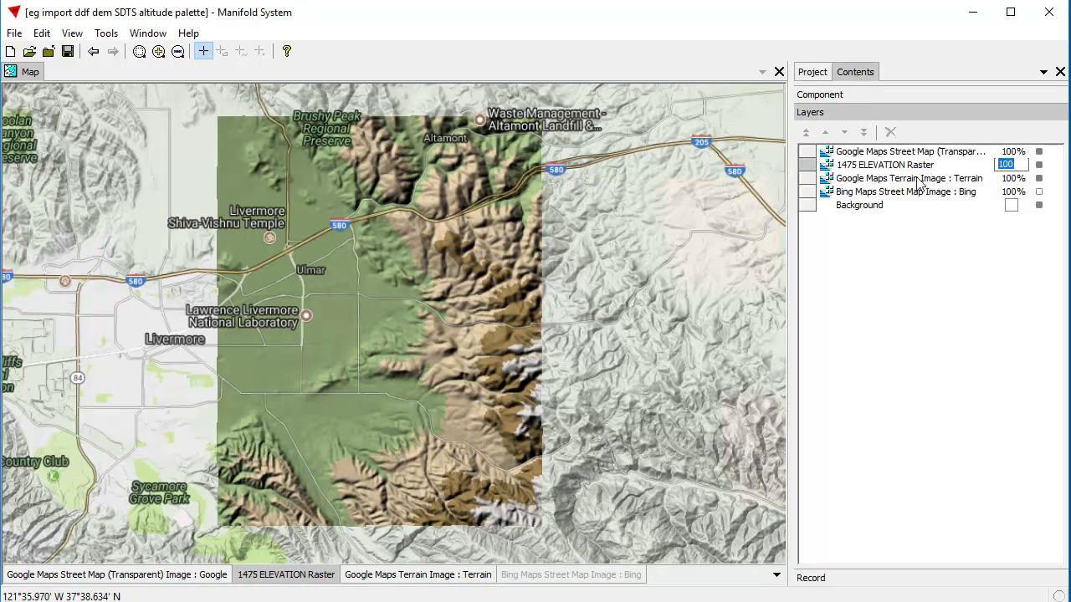
text(50)
key(Return)
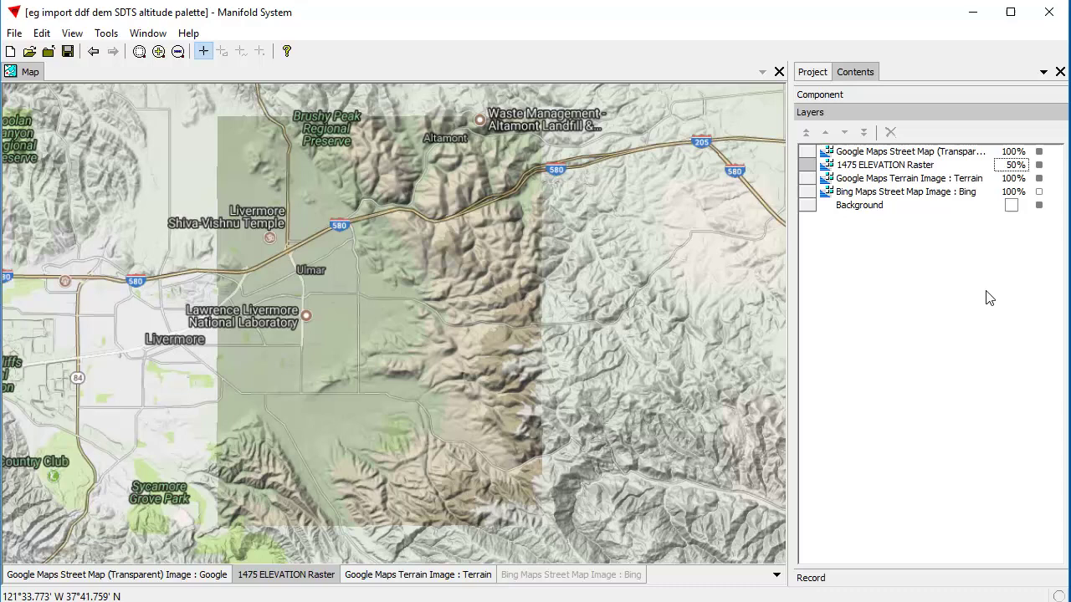